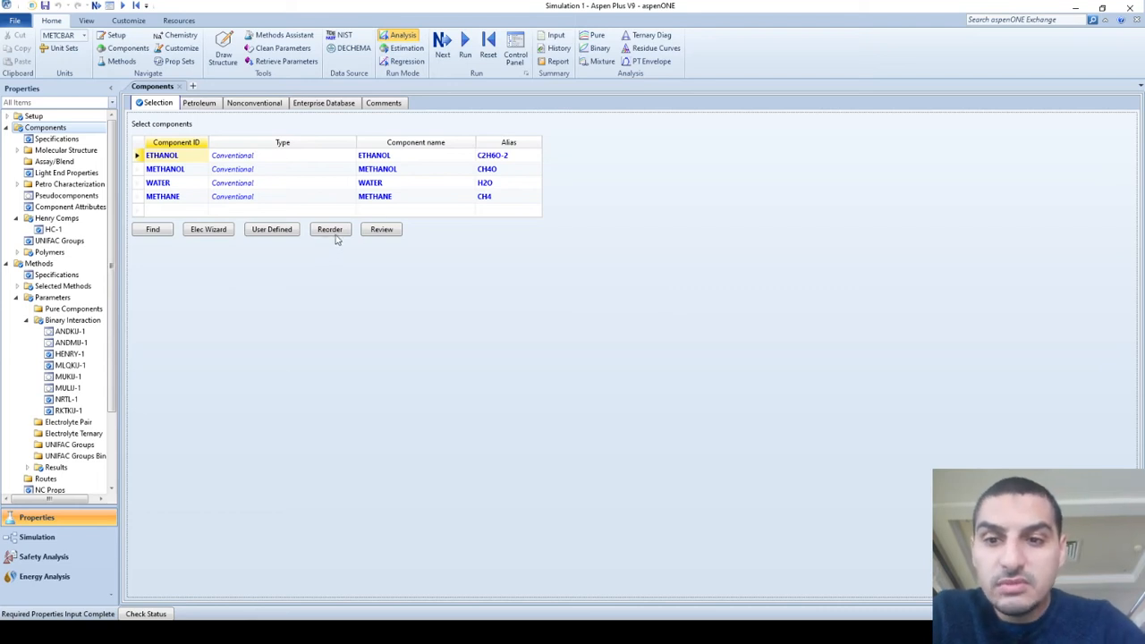
Review the scalar parameters of the pure components and return to the component specifications.
{"action": "left_click", "coordinate": [374, 233]}
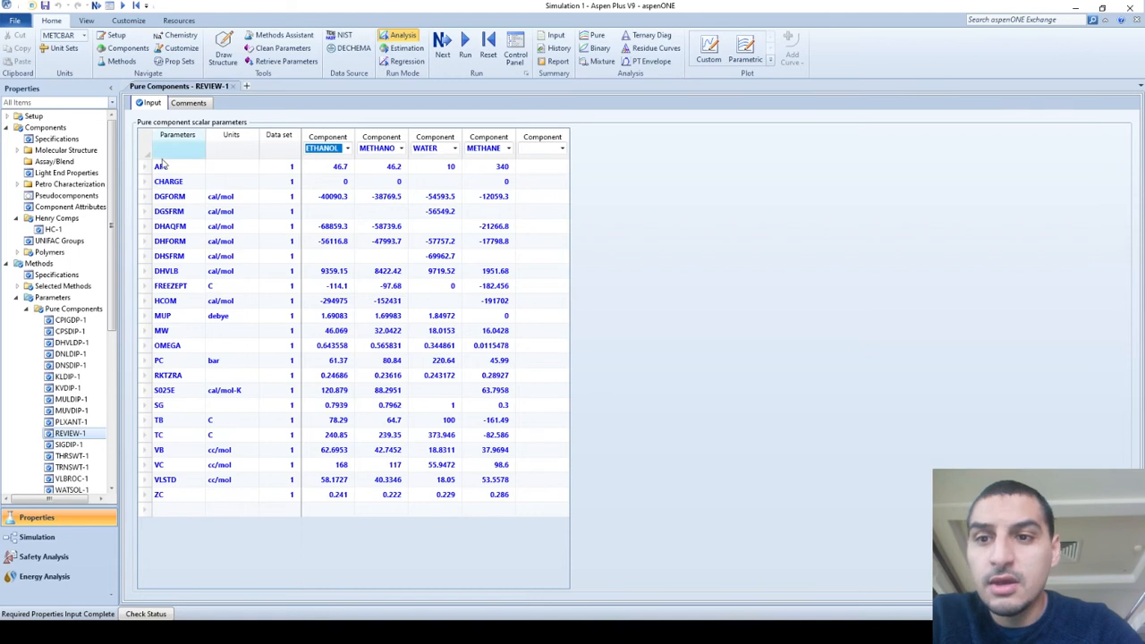
{"action": "left_click", "coordinate": [57, 138]}
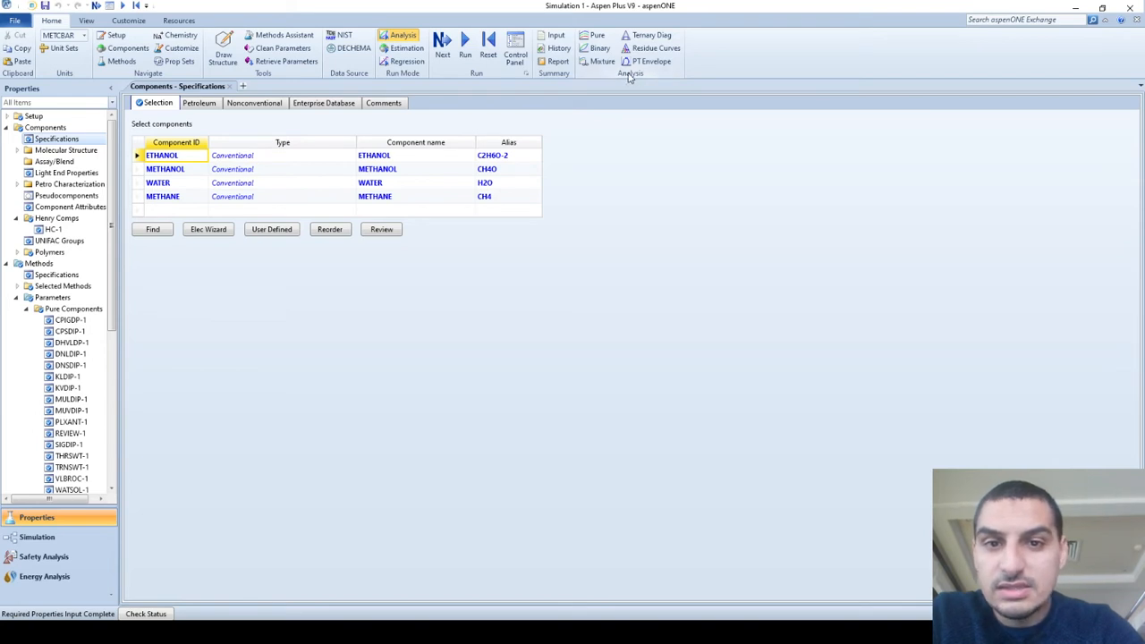
Start a pure component property analysis and keep NRTL as its property method.
{"action": "left_click", "coordinate": [596, 37]}
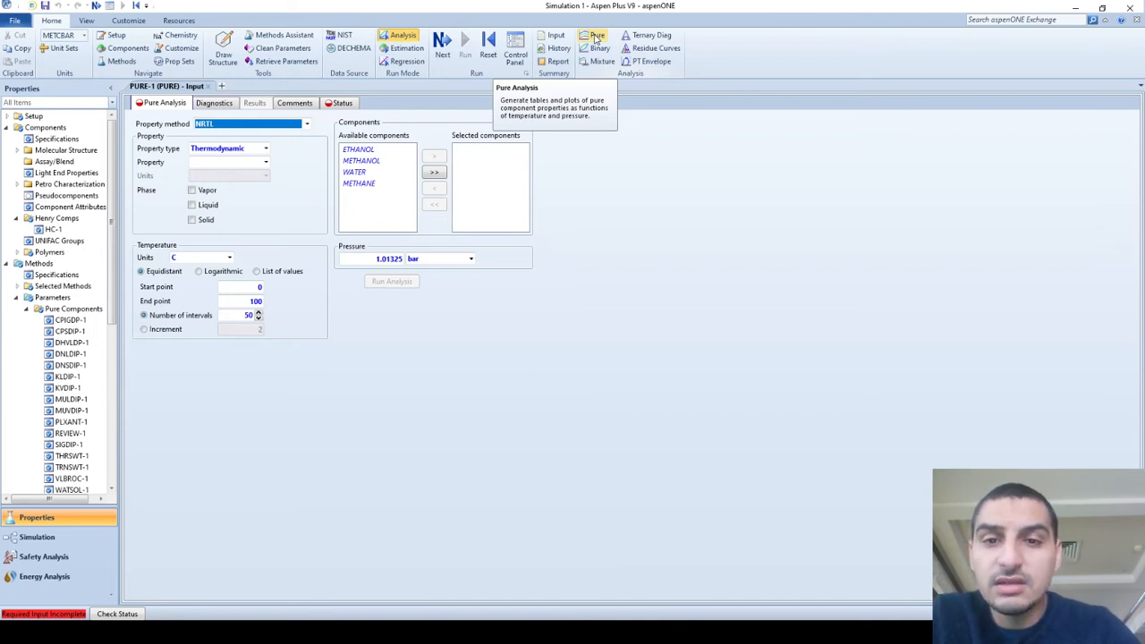
{"action": "left_click", "coordinate": [311, 198]}
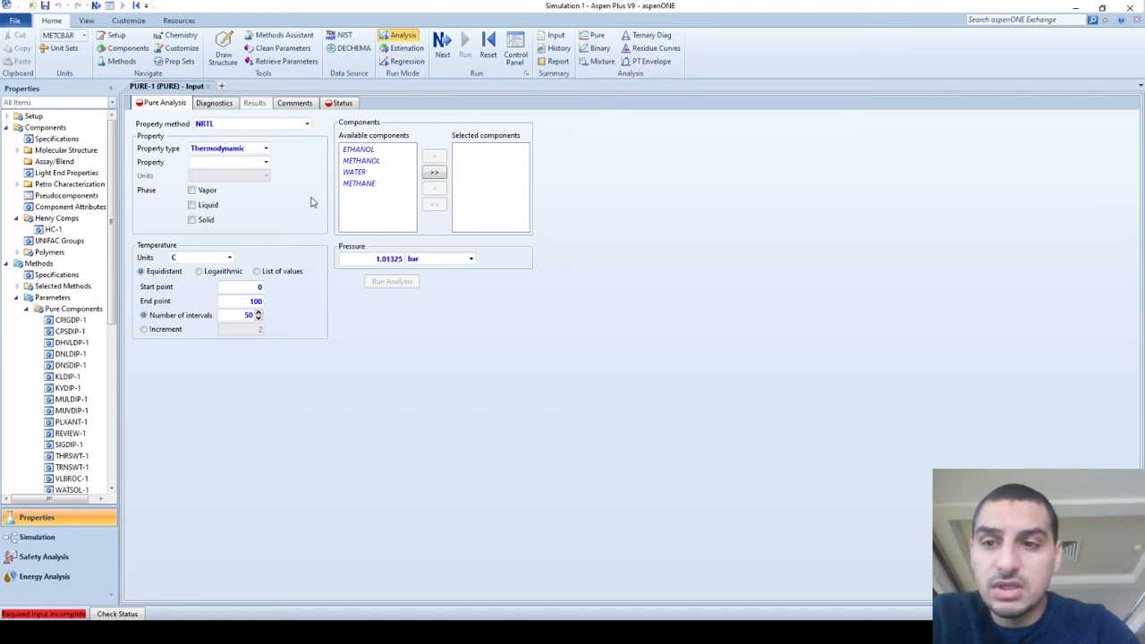
{"action": "left_click", "coordinate": [307, 124]}
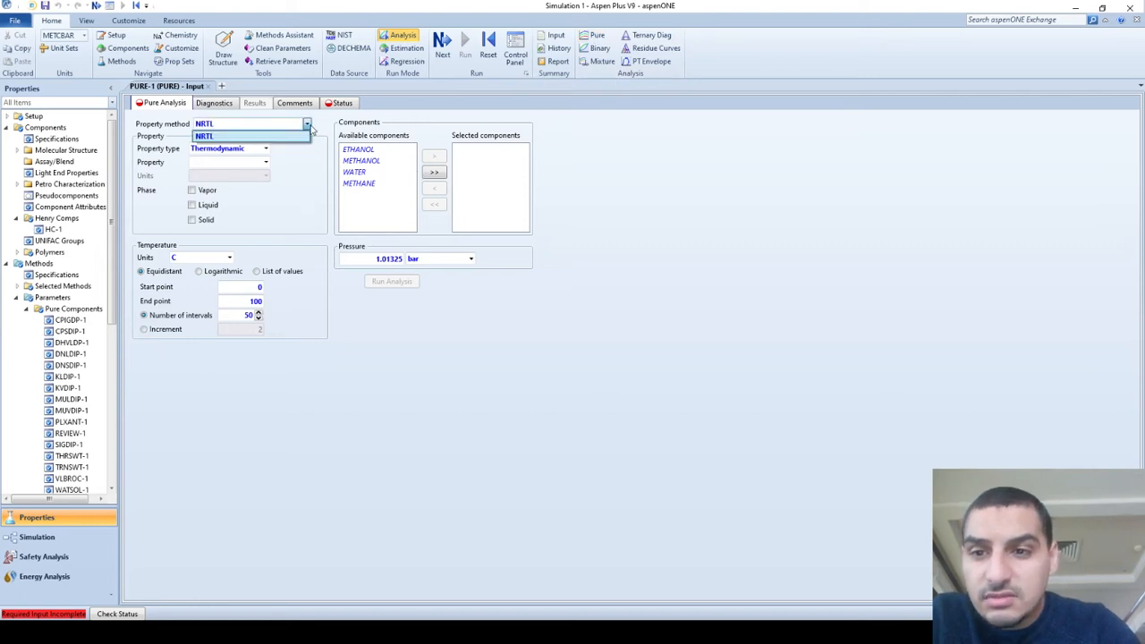
{"action": "left_click", "coordinate": [308, 126]}
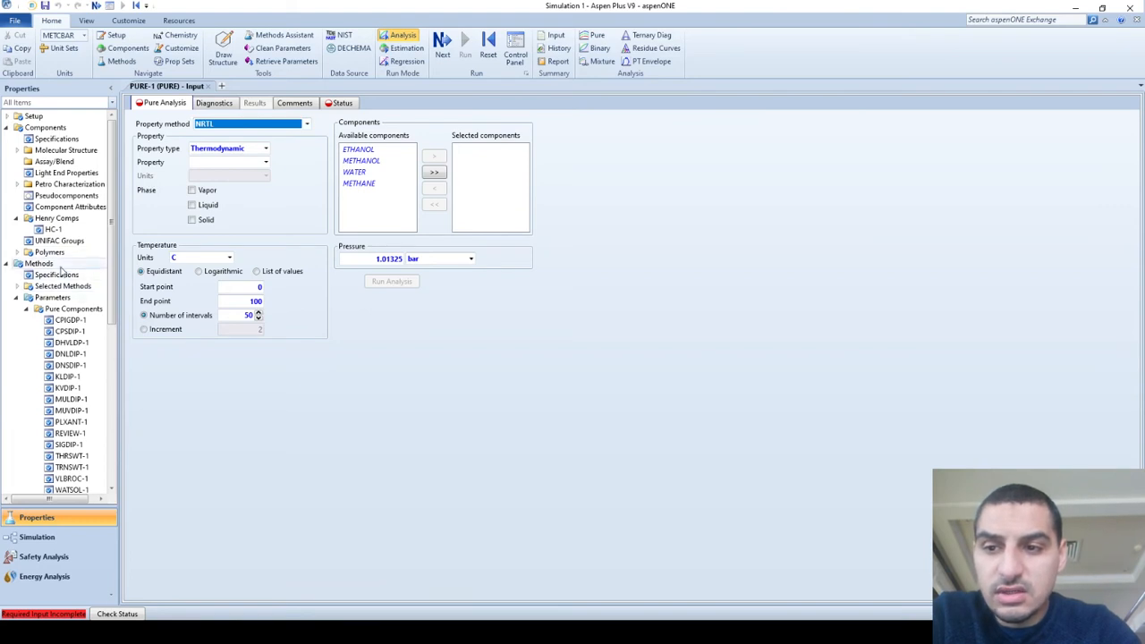
{"action": "left_click", "coordinate": [319, 189]}
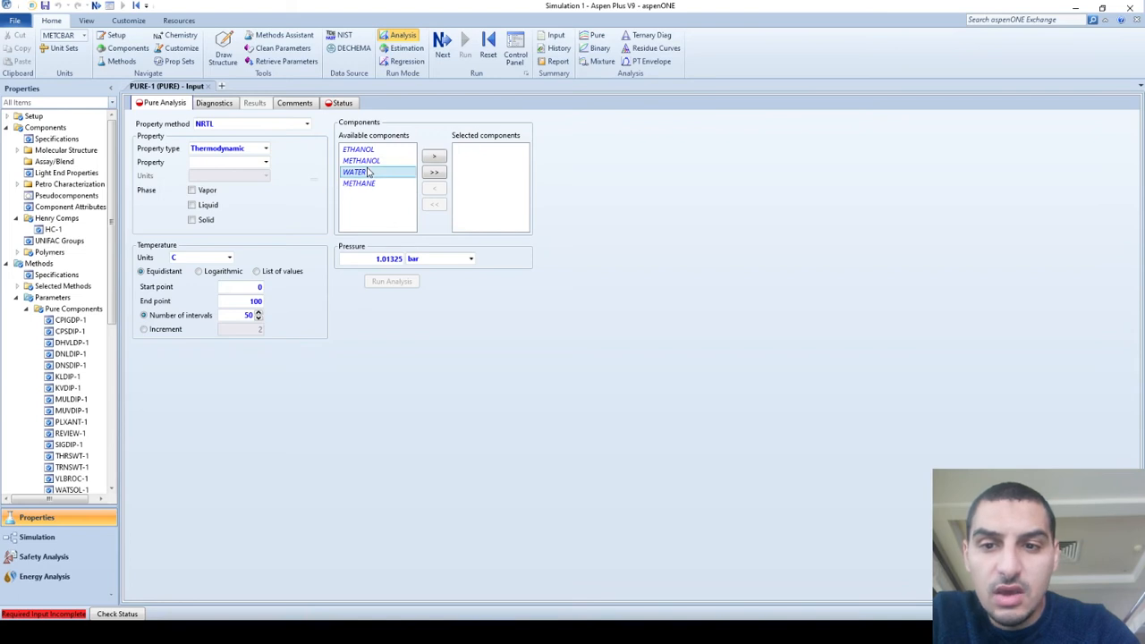
Add WATER and ETHANOL to the selected components of the pure analysis.
{"action": "double_click", "coordinate": [358, 172]}
{"action": "double_click", "coordinate": [367, 153]}
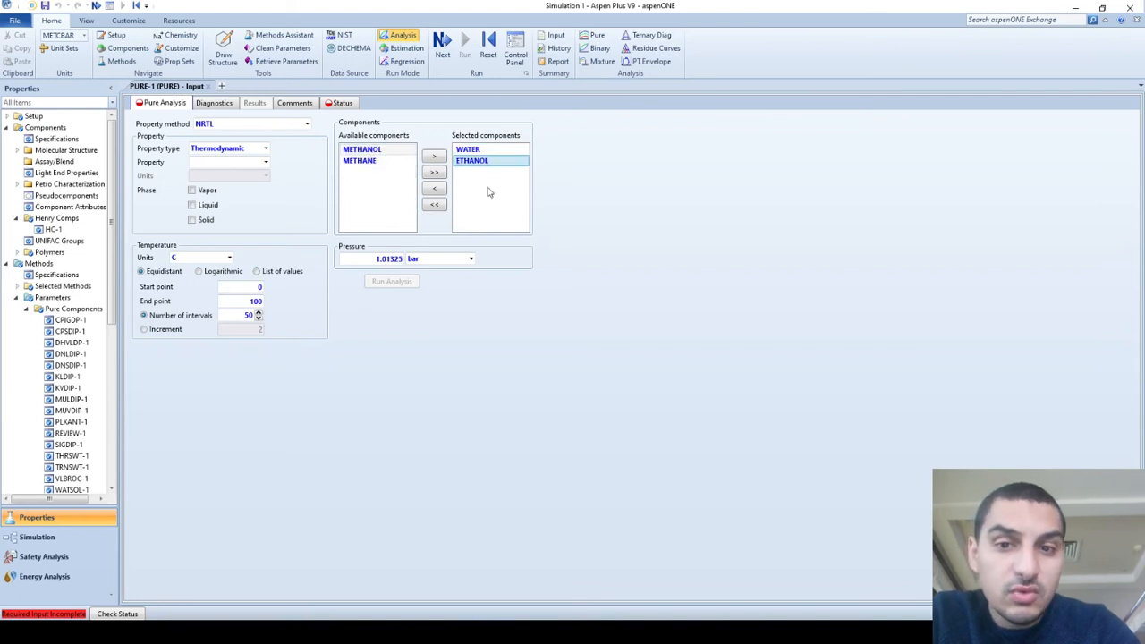
{"action": "left_click", "coordinate": [573, 180]}
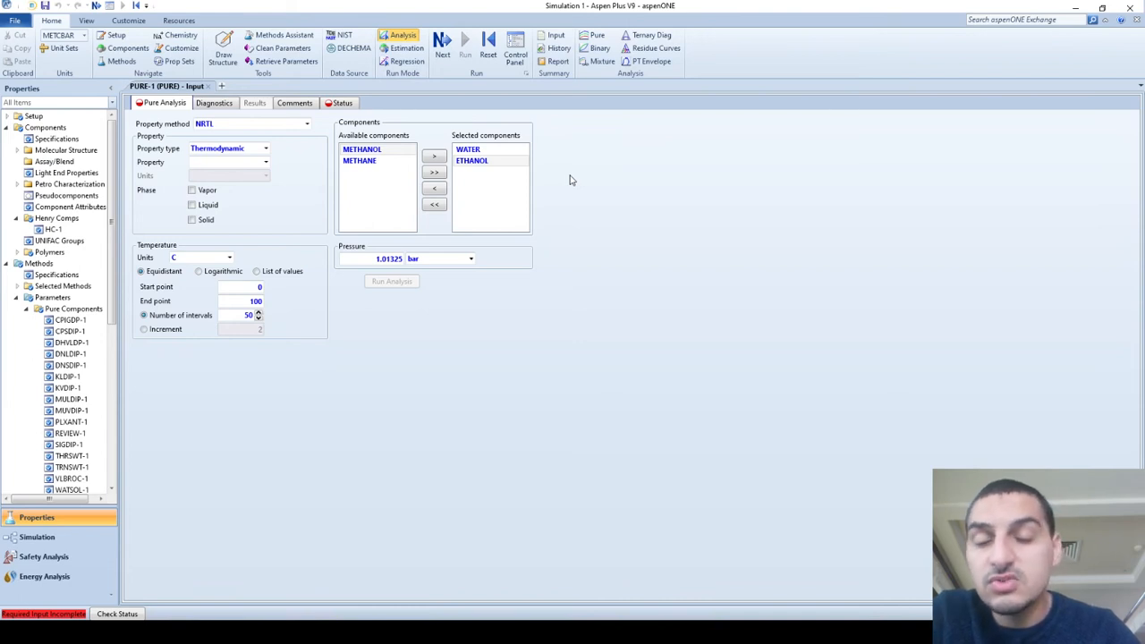
Keep the property type Thermodynamic and choose V, the volume of a pure component, as the property to analyse.
{"action": "left_click", "coordinate": [265, 150]}
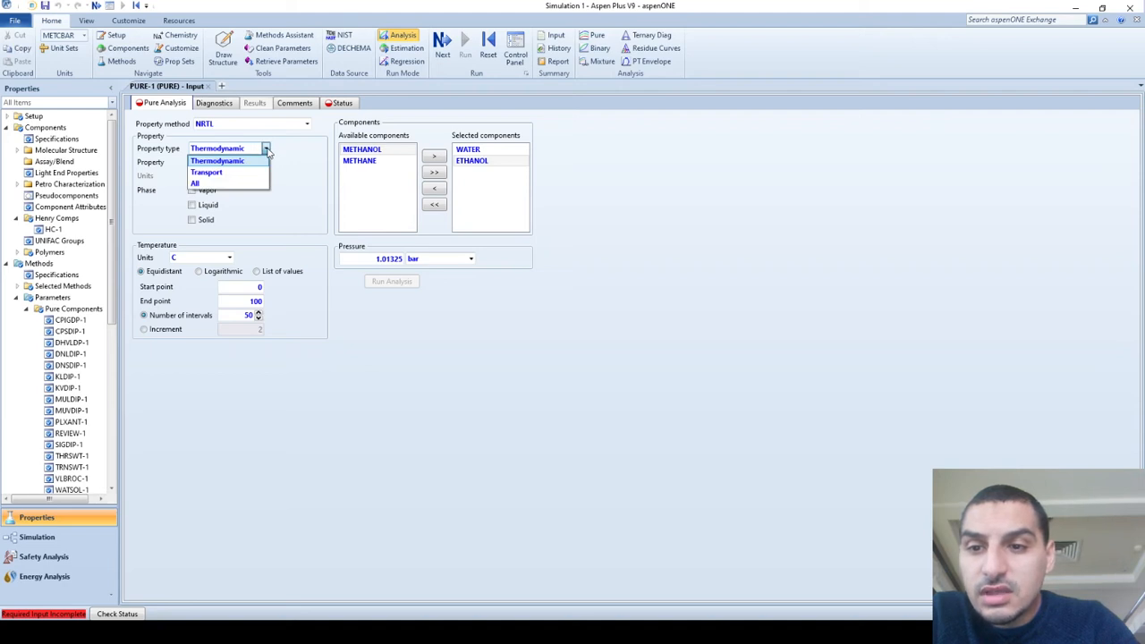
{"action": "left_click", "coordinate": [222, 161]}
{"action": "left_click", "coordinate": [265, 163]}
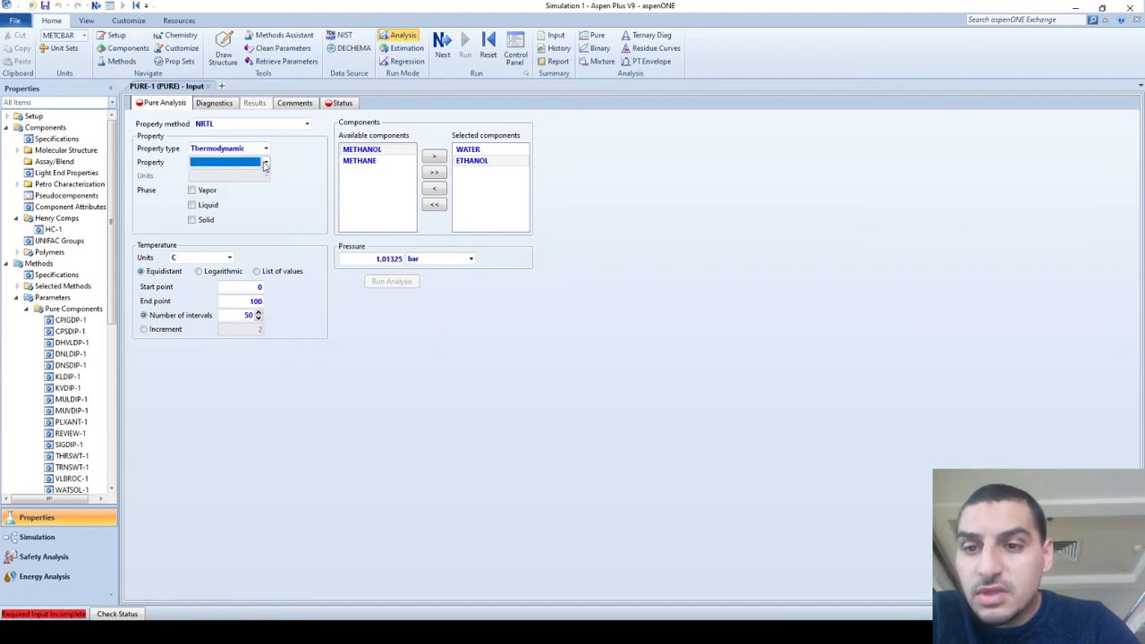
{"action": "left_click", "coordinate": [264, 165]}
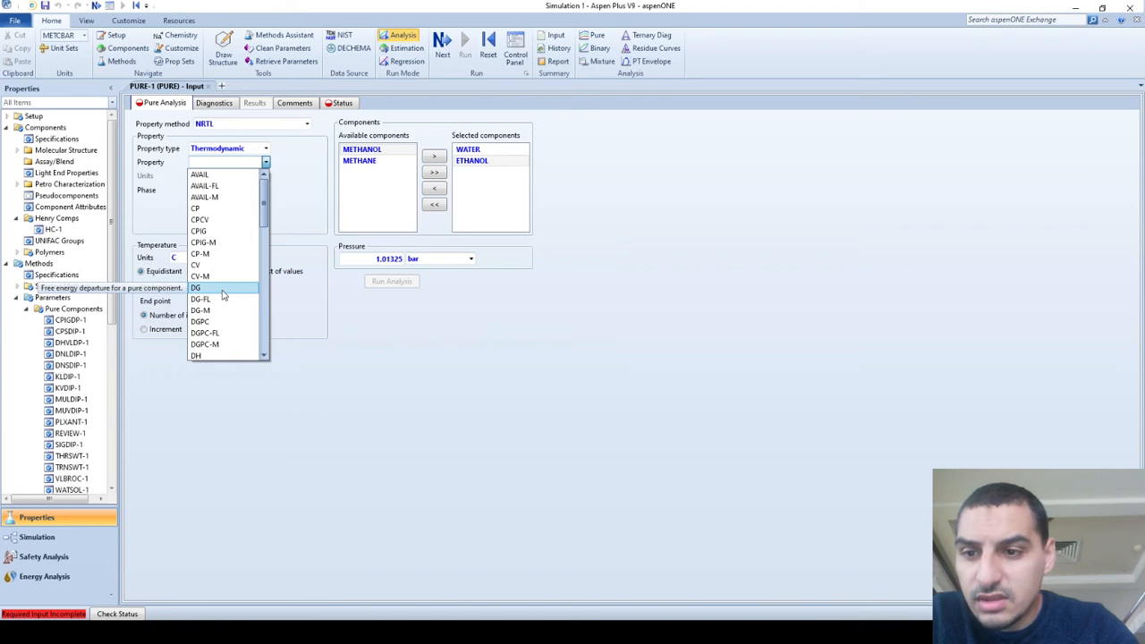
{"action": "scroll", "coordinate": [225, 324], "scroll_direction": "down", "scroll_amount": 3}
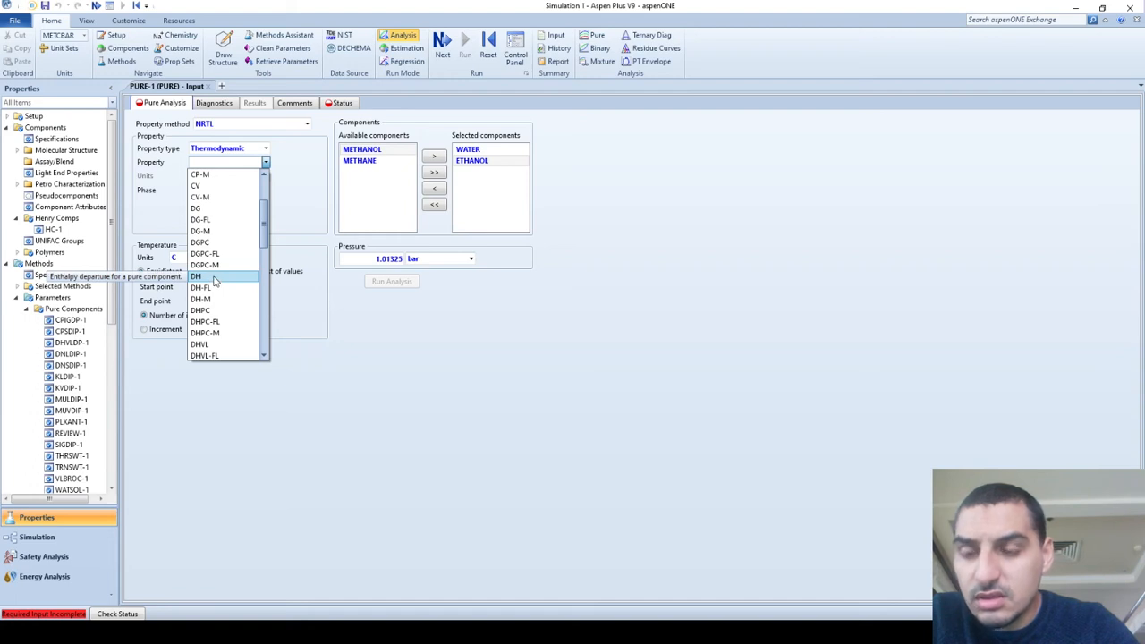
{"action": "scroll", "coordinate": [215, 298], "scroll_direction": "down", "scroll_amount": 3}
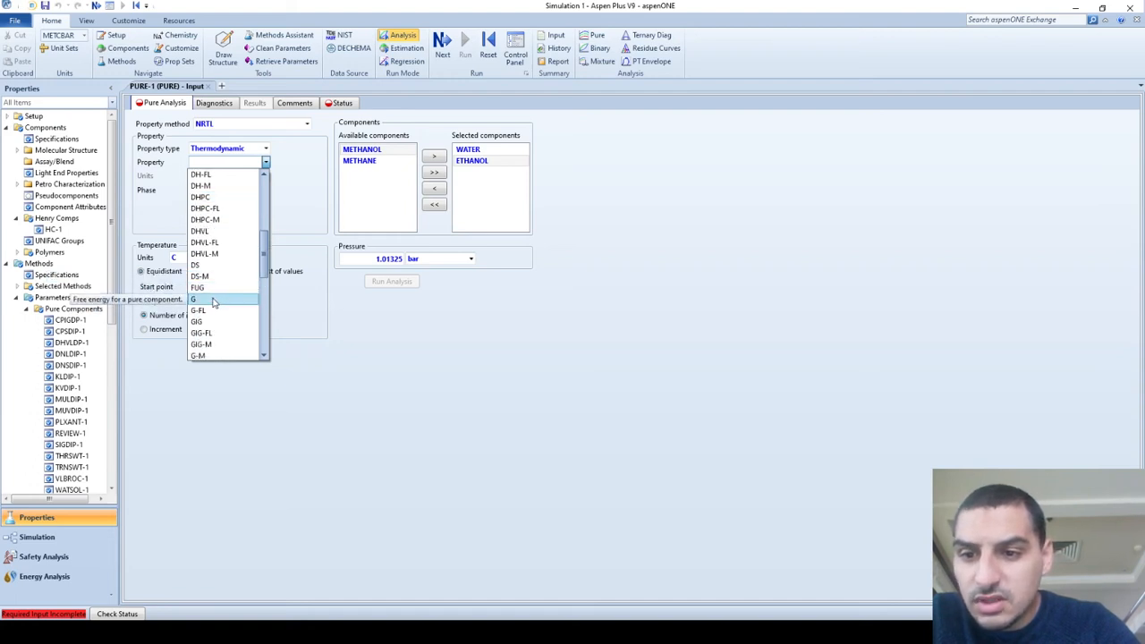
{"action": "scroll", "coordinate": [215, 299], "scroll_direction": "down", "scroll_amount": 5}
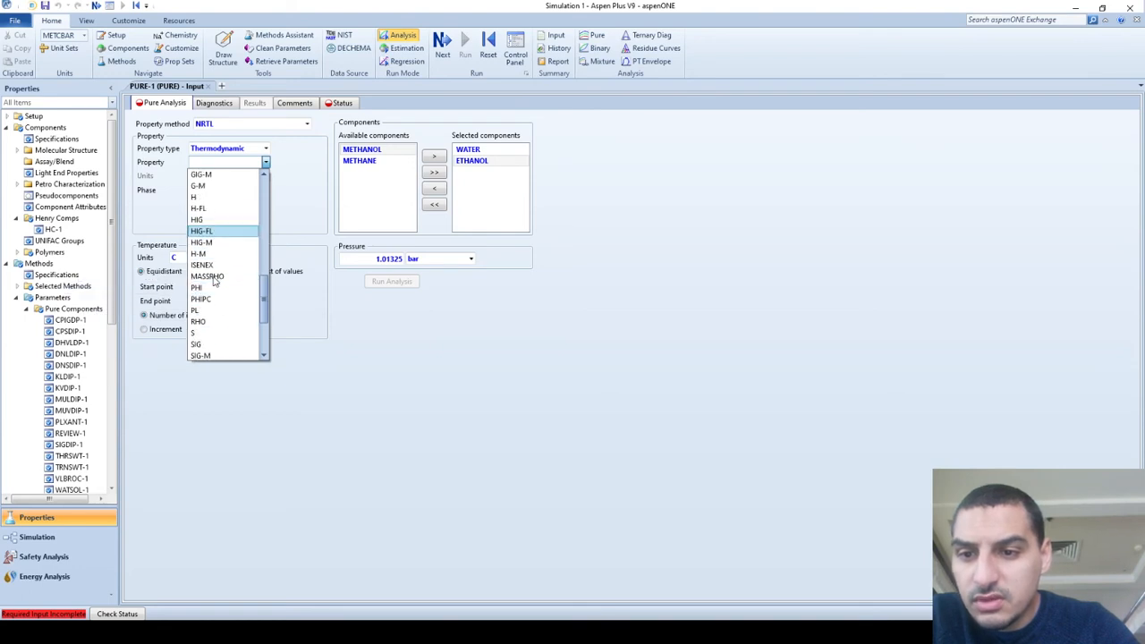
{"action": "scroll", "coordinate": [215, 291], "scroll_direction": "down", "scroll_amount": 2}
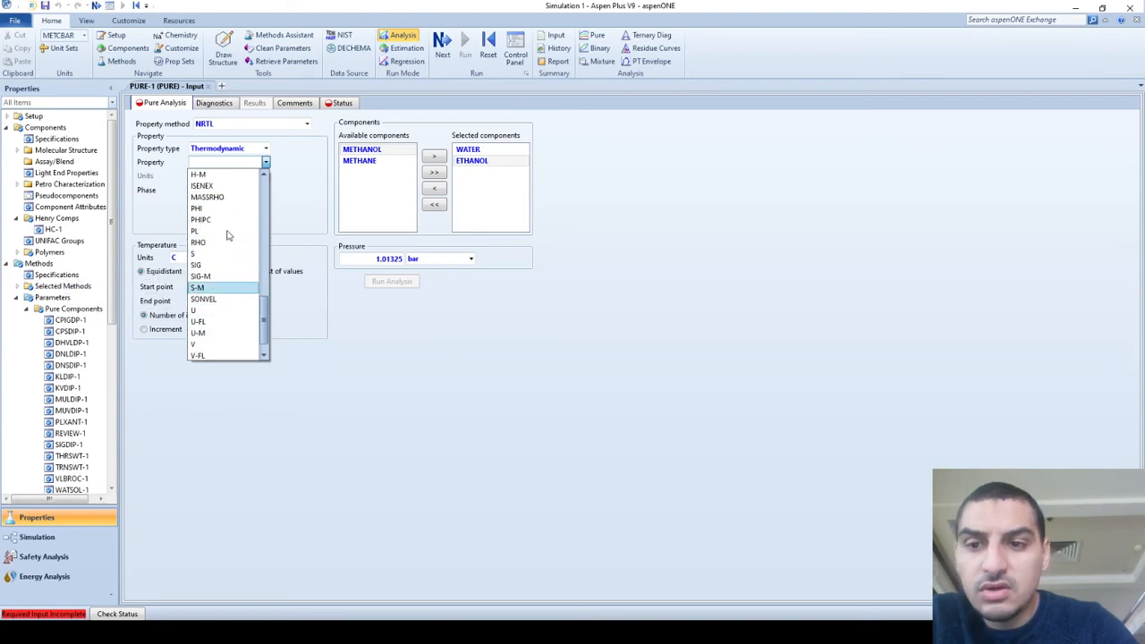
{"action": "scroll", "coordinate": [226, 228], "scroll_direction": "up", "scroll_amount": 3}
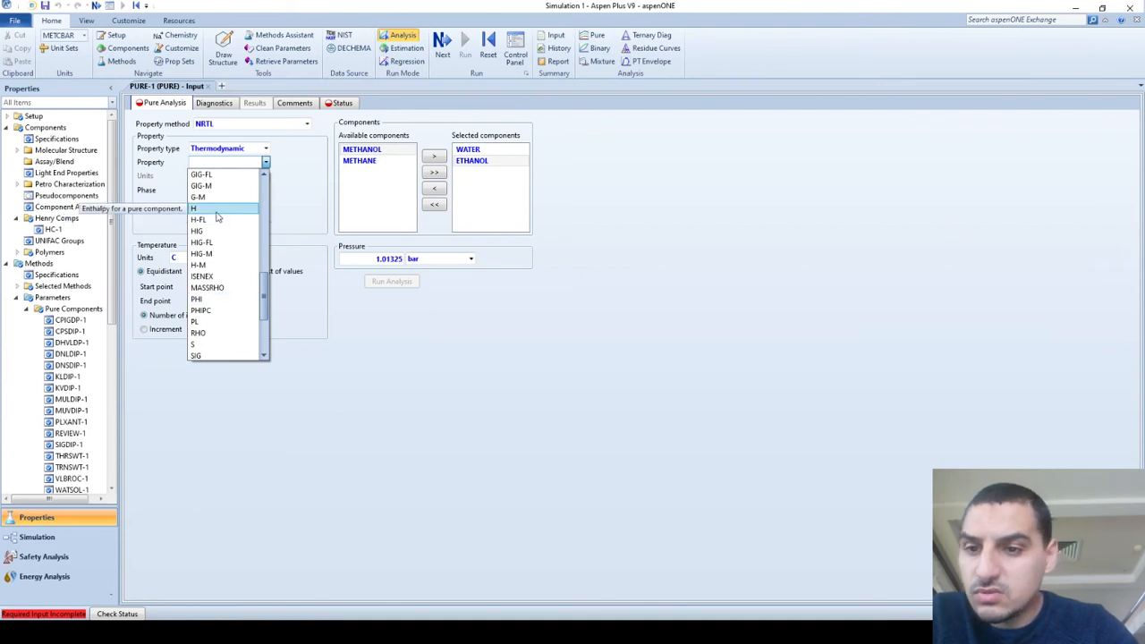
{"action": "scroll", "coordinate": [216, 217], "scroll_direction": "down", "scroll_amount": 3}
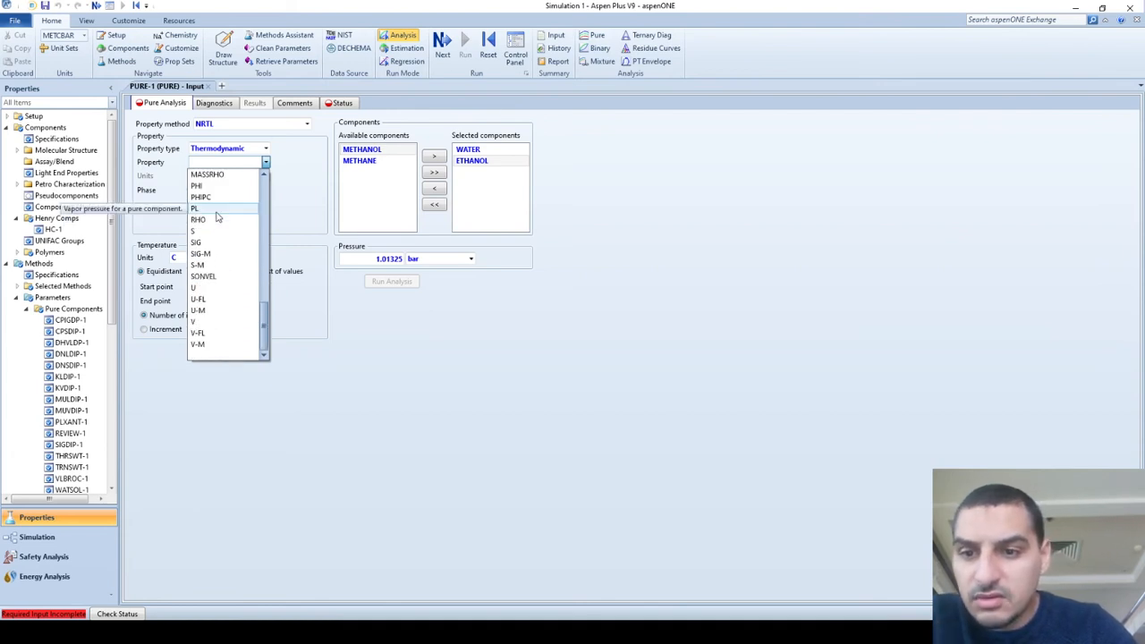
{"action": "left_click", "coordinate": [208, 323]}
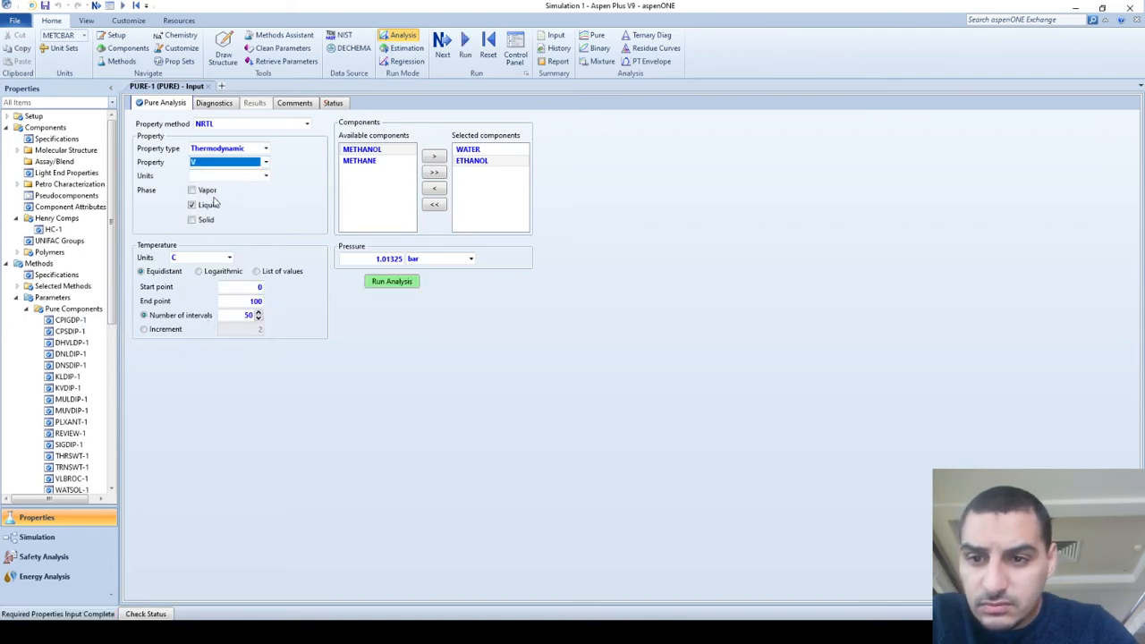
Set the units of the analysed volume to l/min and keep V as the property.
{"action": "left_click", "coordinate": [266, 175]}
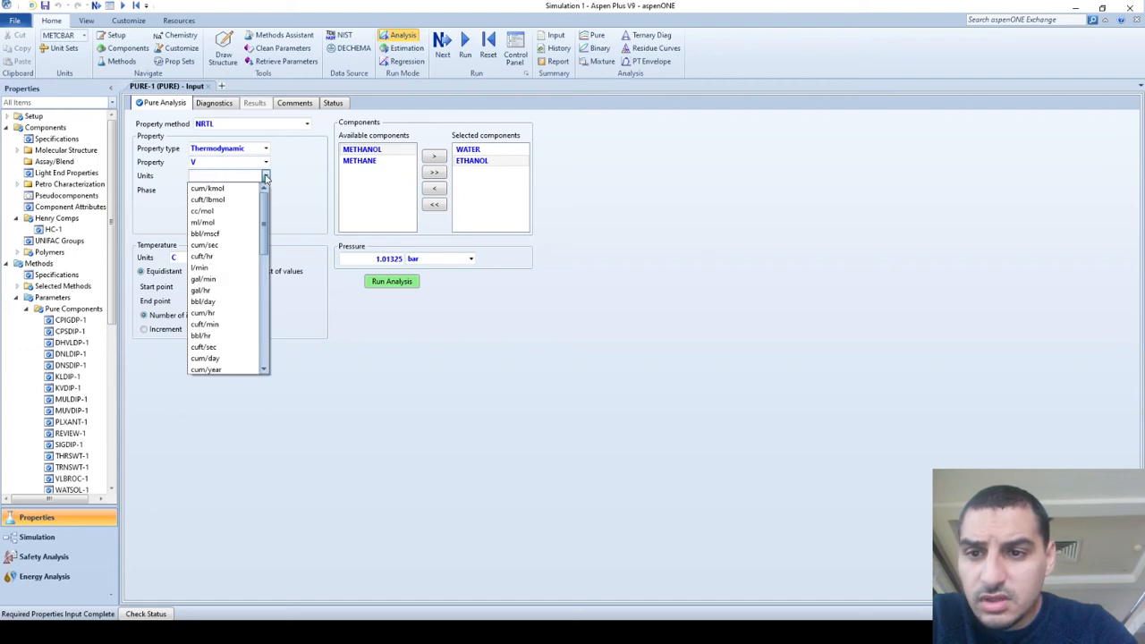
{"action": "mouse_move", "coordinate": [266, 198]}
{"action": "left_mouse_down"}
{"action": "mouse_move", "coordinate": [267, 214]}
{"action": "mouse_move", "coordinate": [267, 193]}
{"action": "left_mouse_up"}
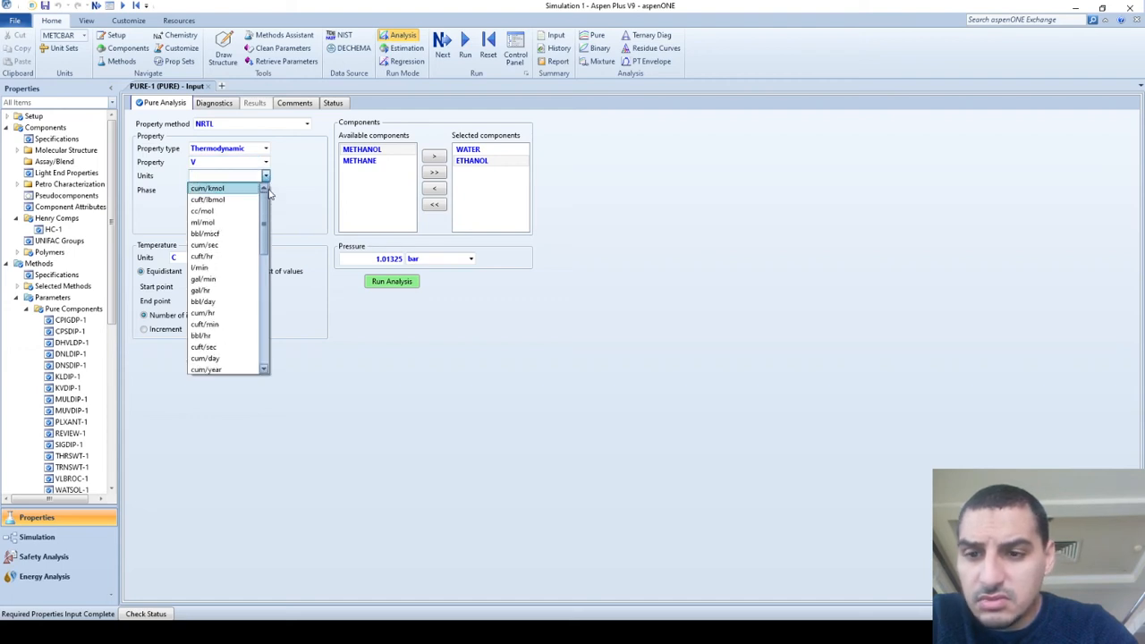
{"action": "left_click", "coordinate": [213, 271]}
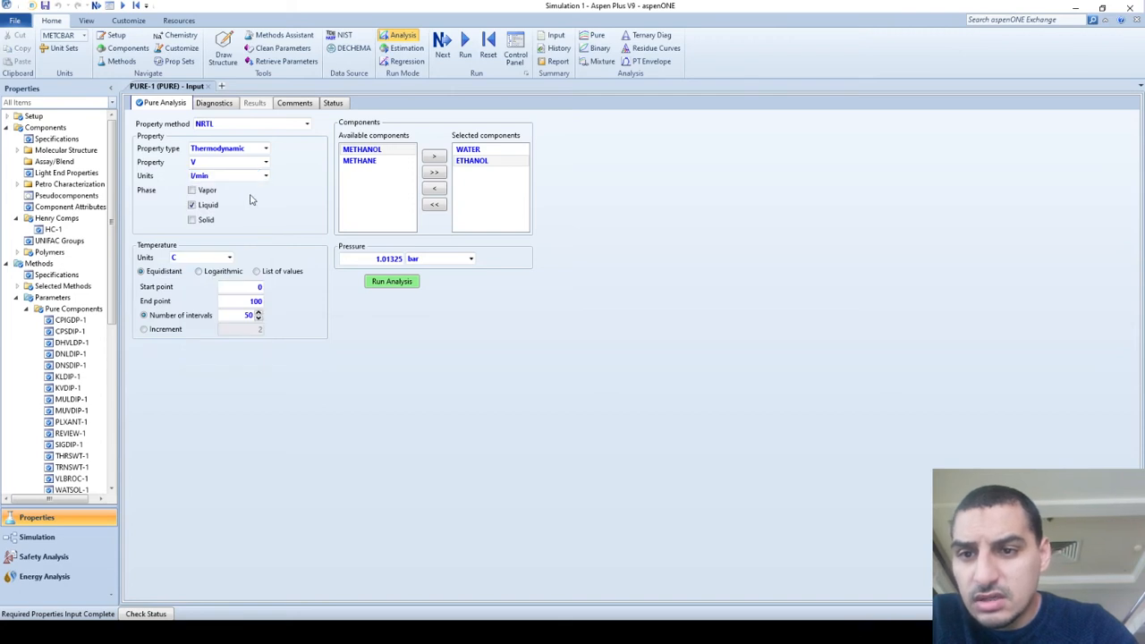
{"action": "left_click", "coordinate": [265, 162]}
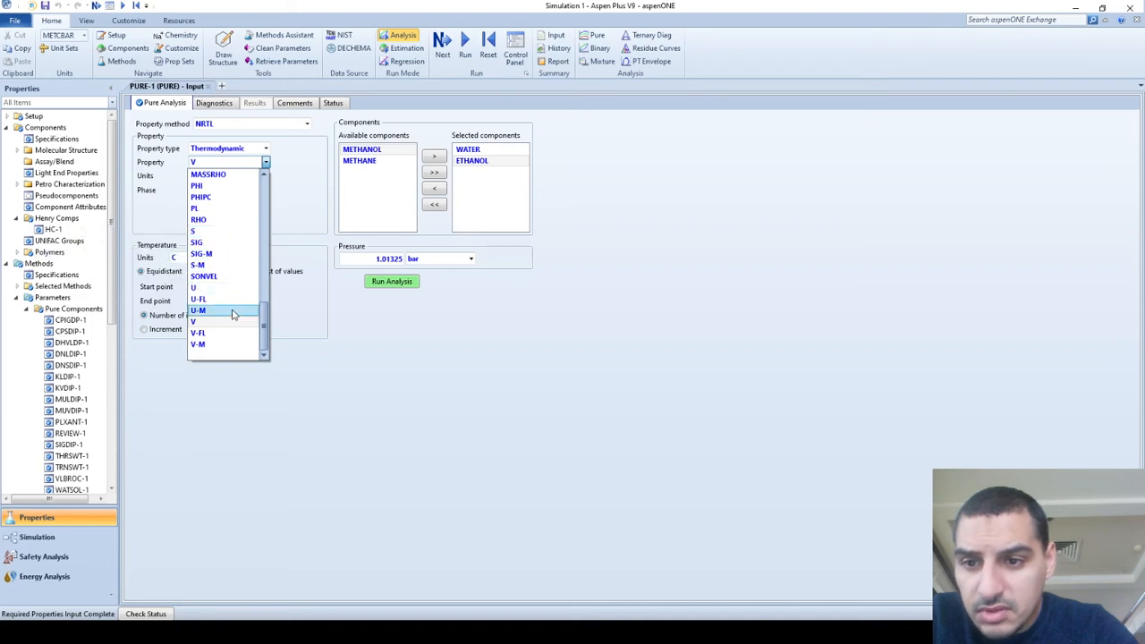
{"action": "left_click_drag", "start_coordinate": [264, 315], "coordinate": [273, 370]}
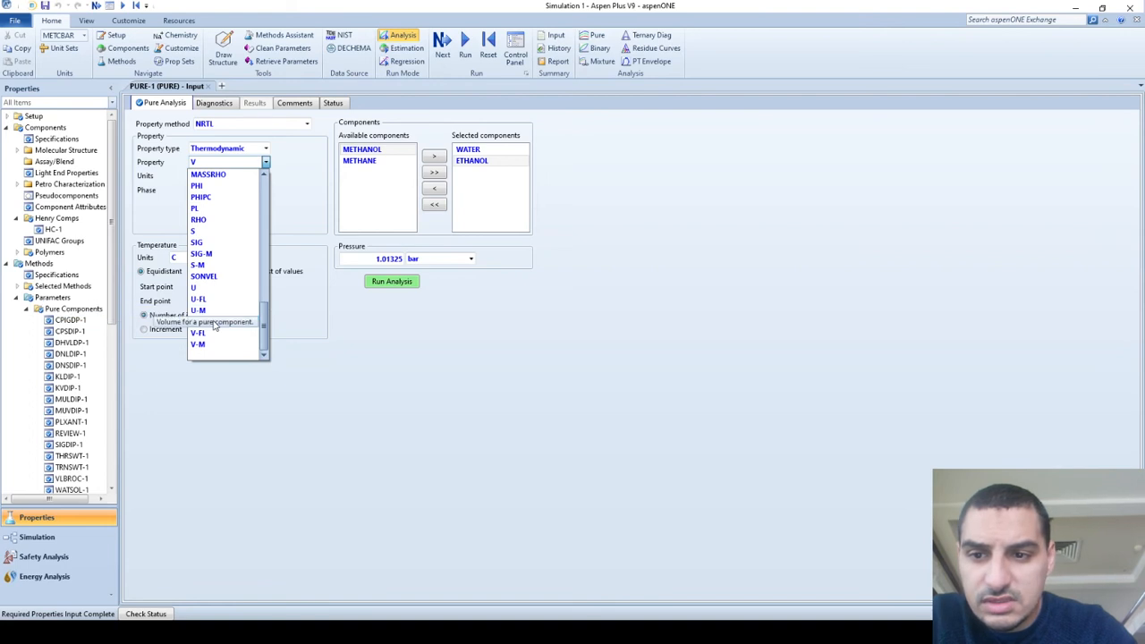
{"action": "left_click", "coordinate": [215, 321]}
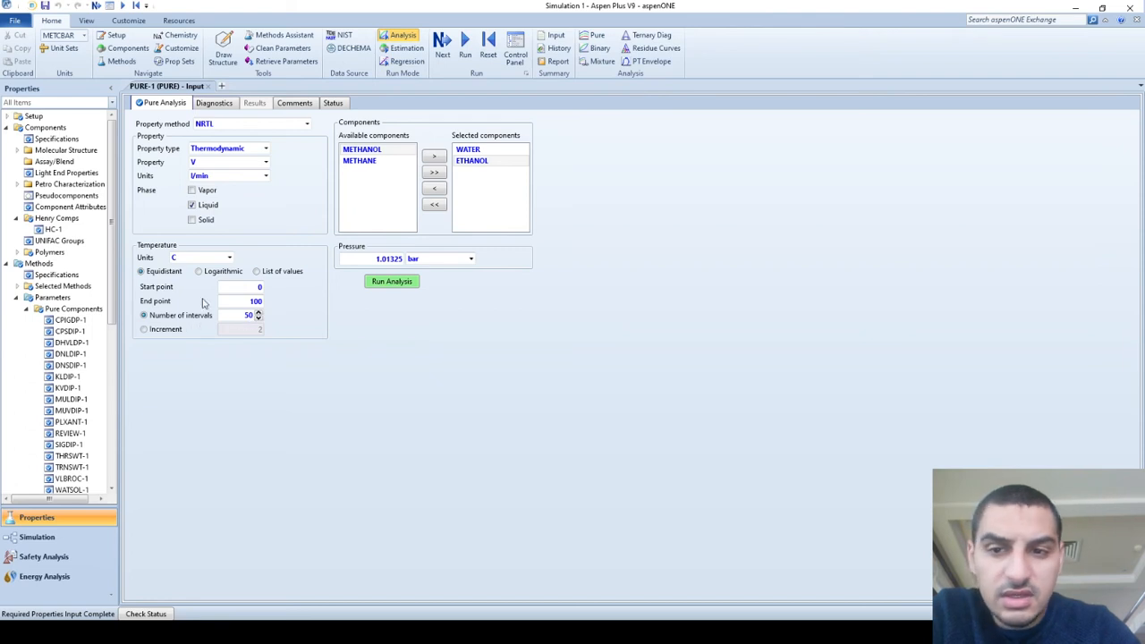
Run the pure analysis with the pressure kept at 1.01325 bar to plot volume against temperature.
{"action": "left_click", "coordinate": [403, 263]}
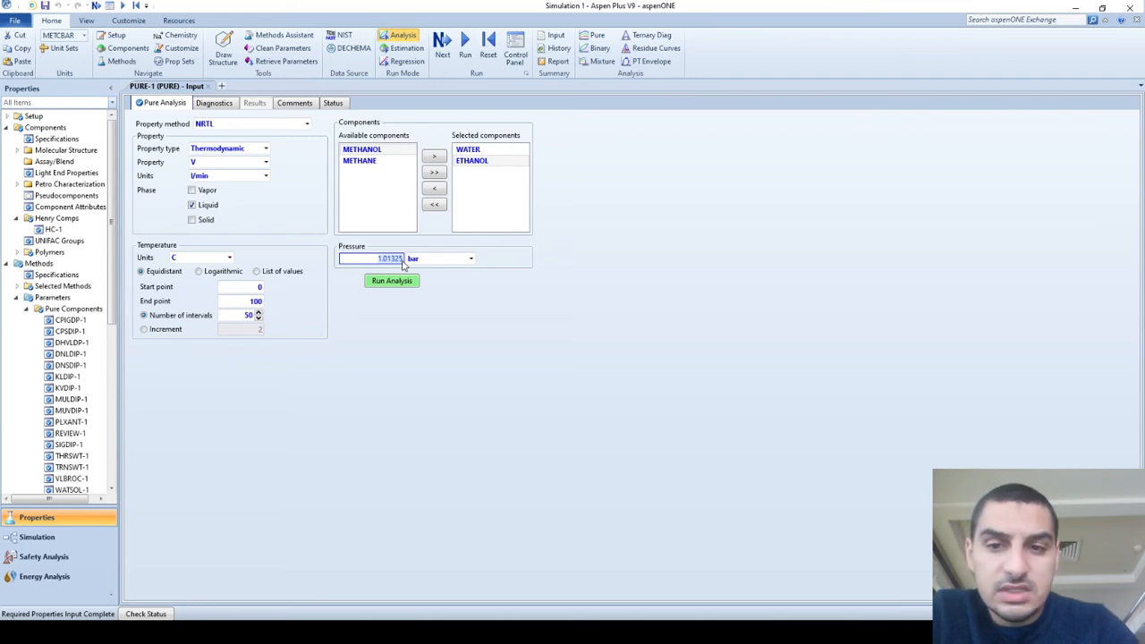
{"action": "left_click", "coordinate": [387, 243]}
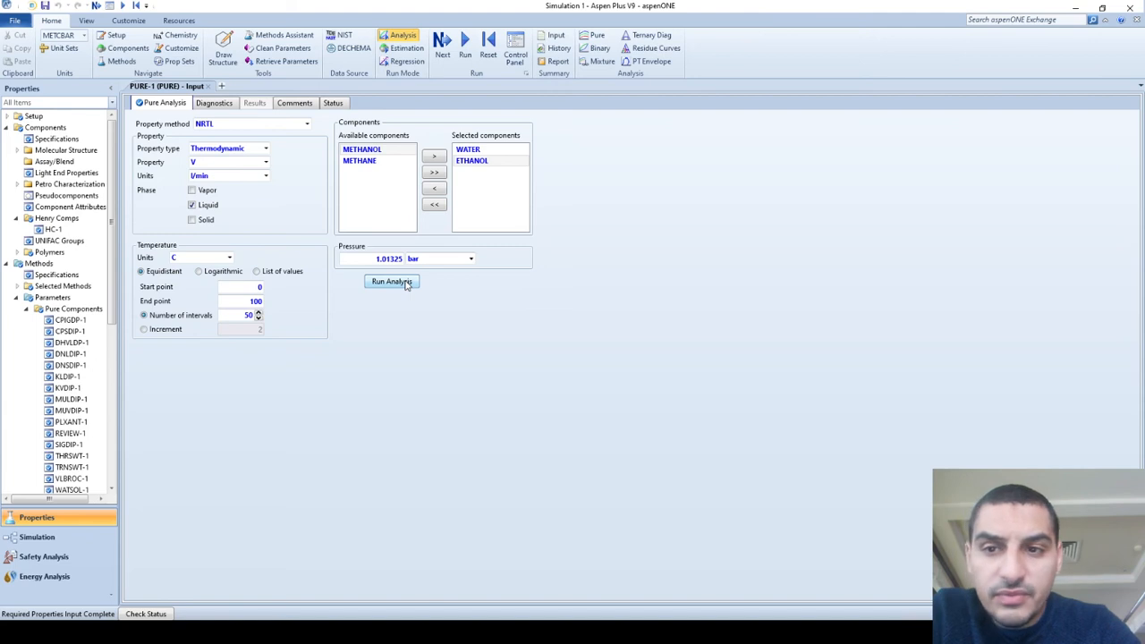
{"action": "left_click", "coordinate": [405, 285]}
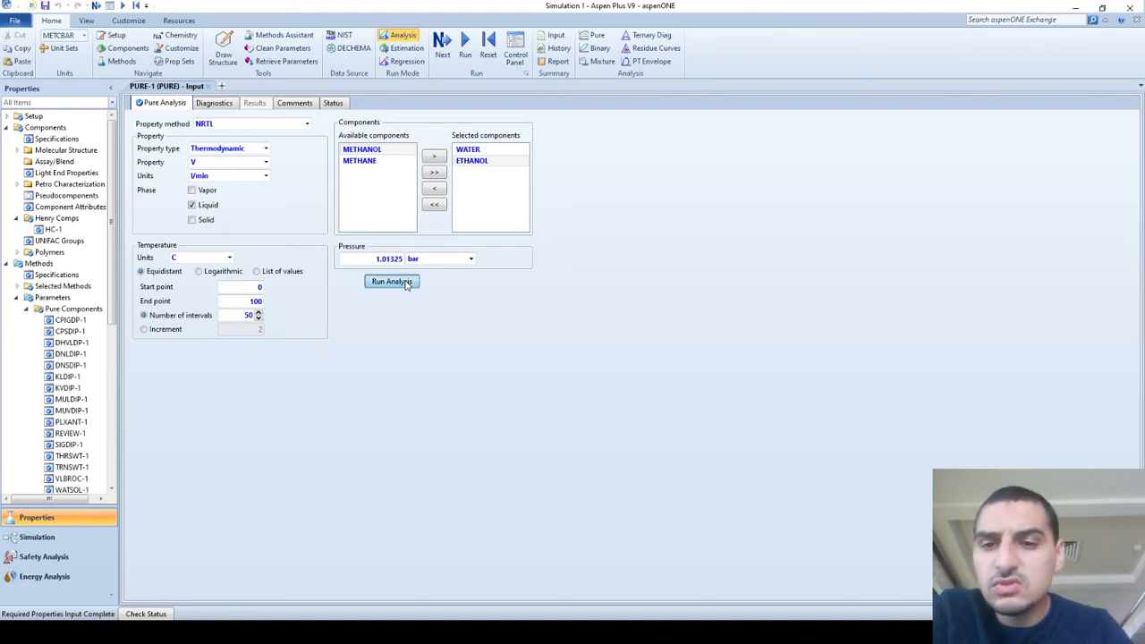
{"action": "left_click", "coordinate": [405, 282]}
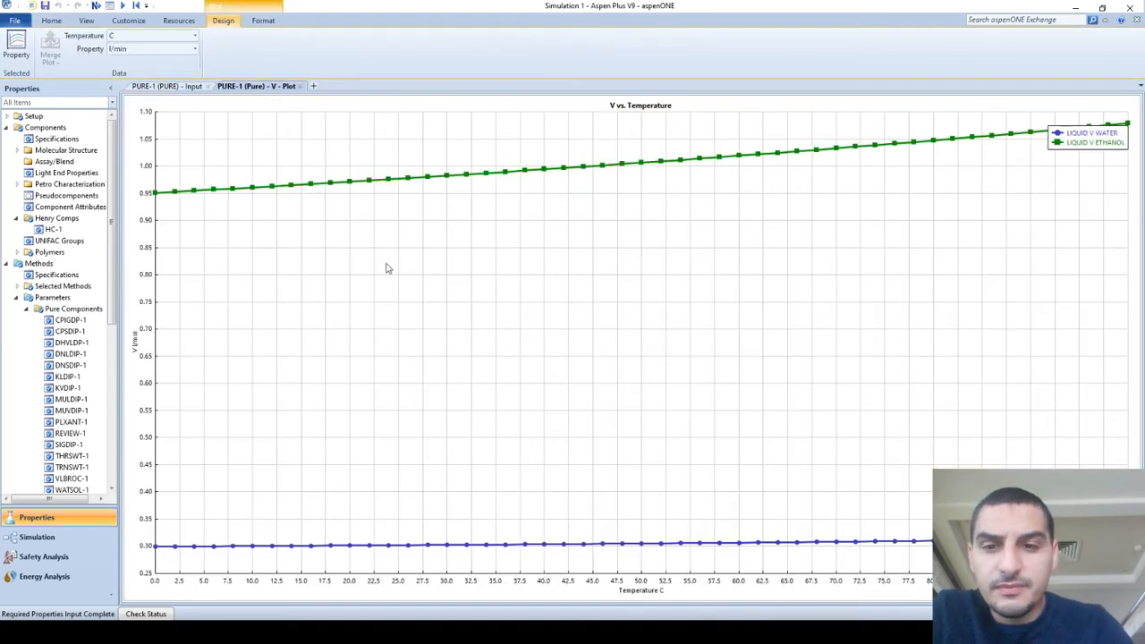
Check the analysis input settings and examine the water and ethanol curves in the V vs. Temperature plot.
{"action": "left_click", "coordinate": [180, 87]}
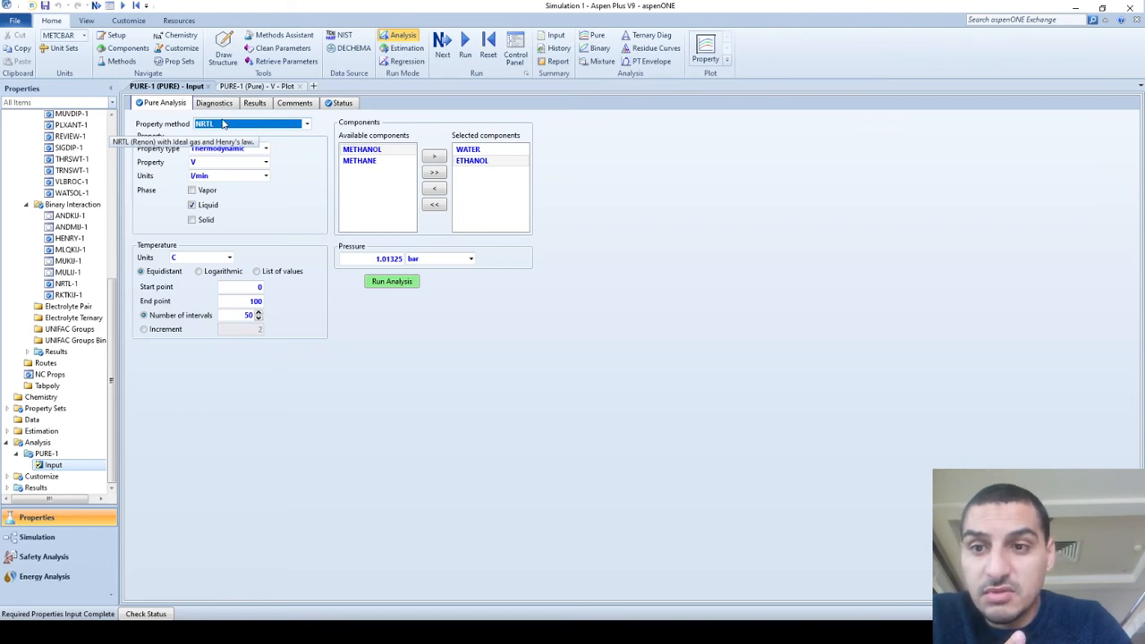
{"action": "left_click", "coordinate": [322, 195]}
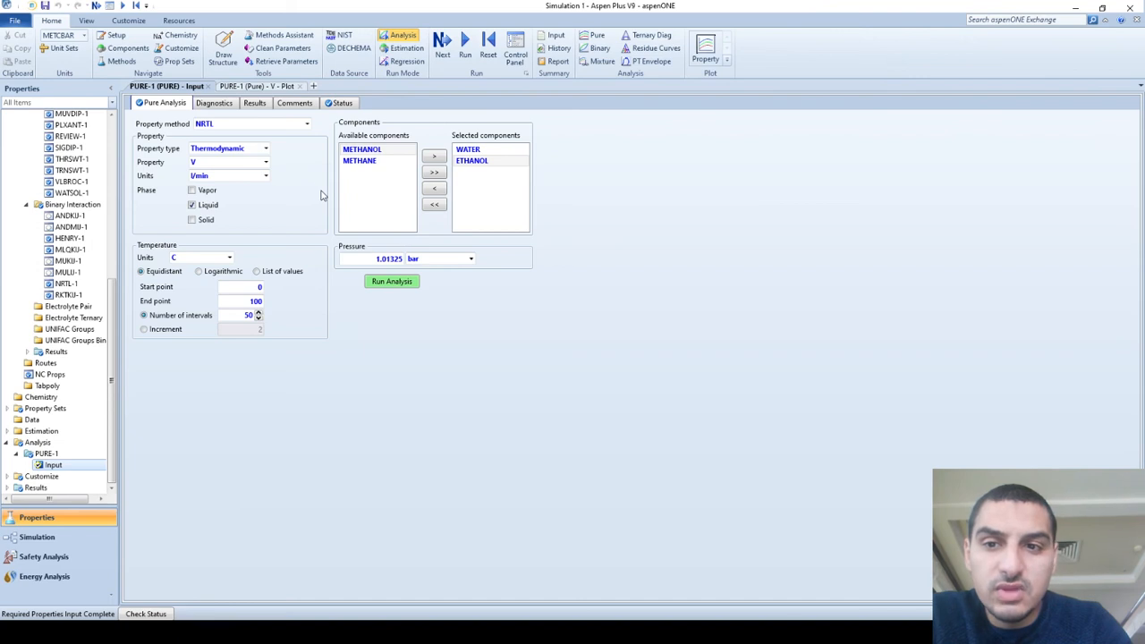
{"action": "left_click", "coordinate": [273, 89]}
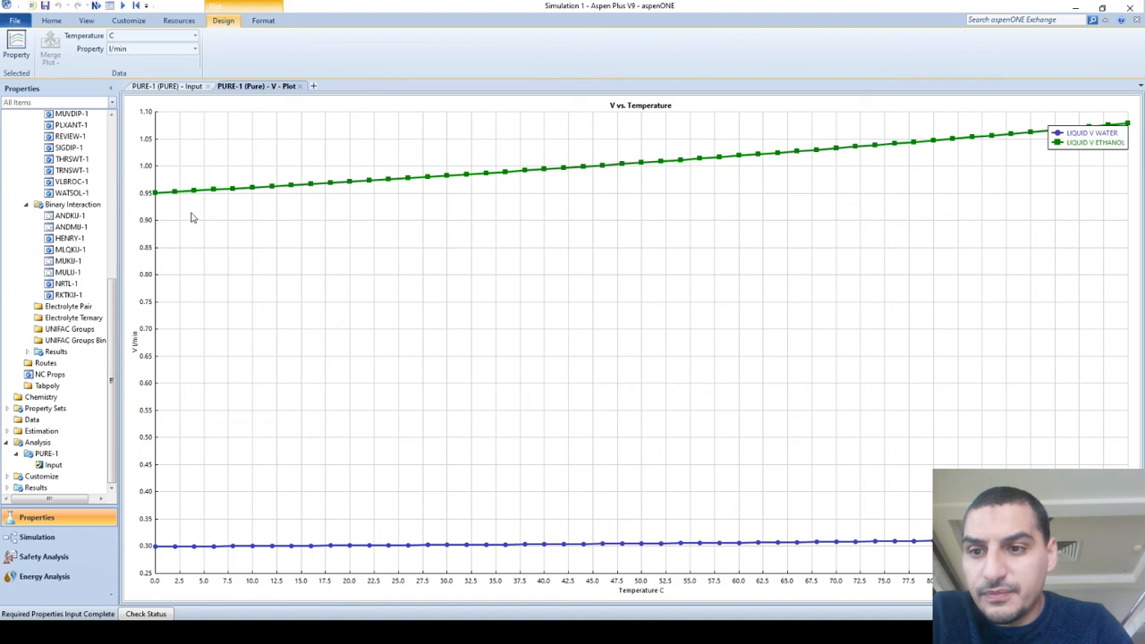
Return to the pure analysis input and change the analysed property to H.
{"action": "left_click", "coordinate": [190, 85]}
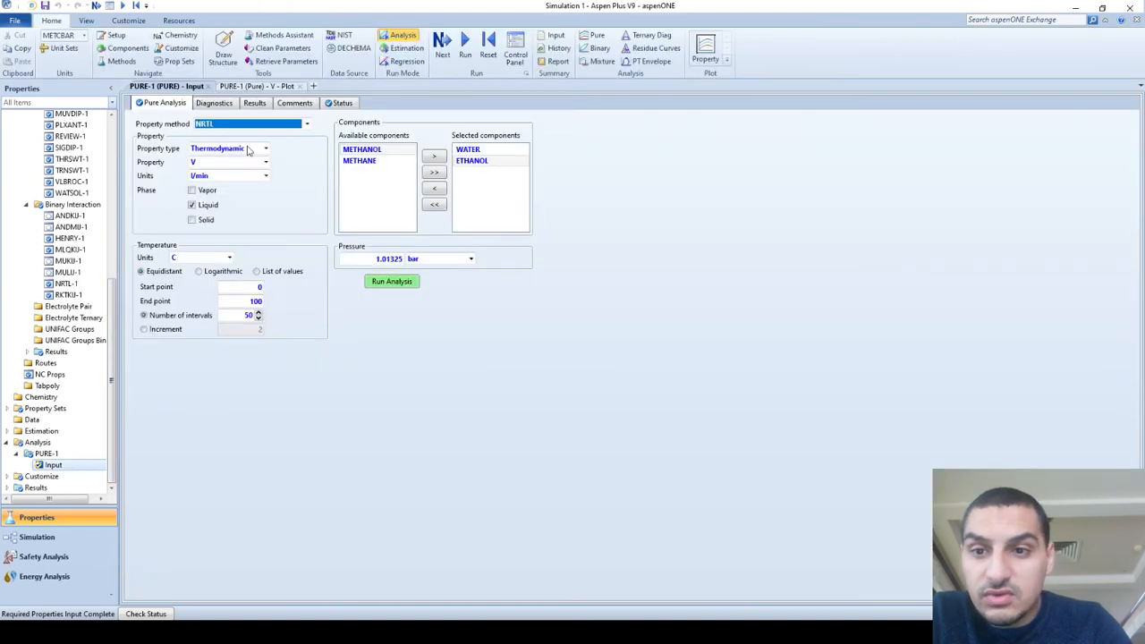
{"action": "left_click", "coordinate": [266, 162]}
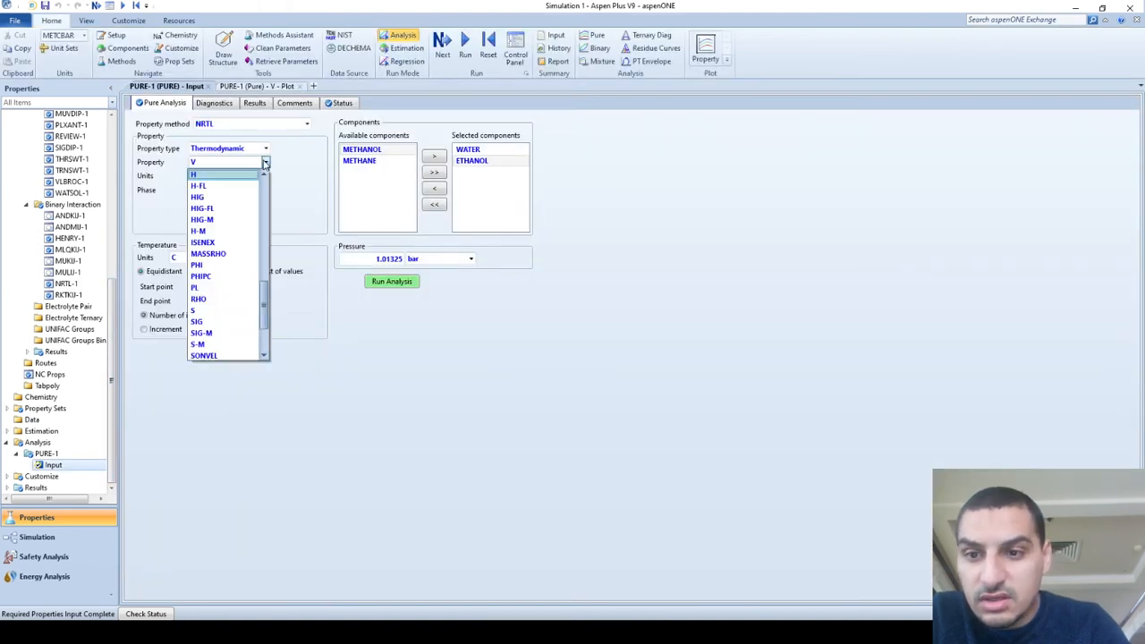
{"action": "key", "text": "Return"}
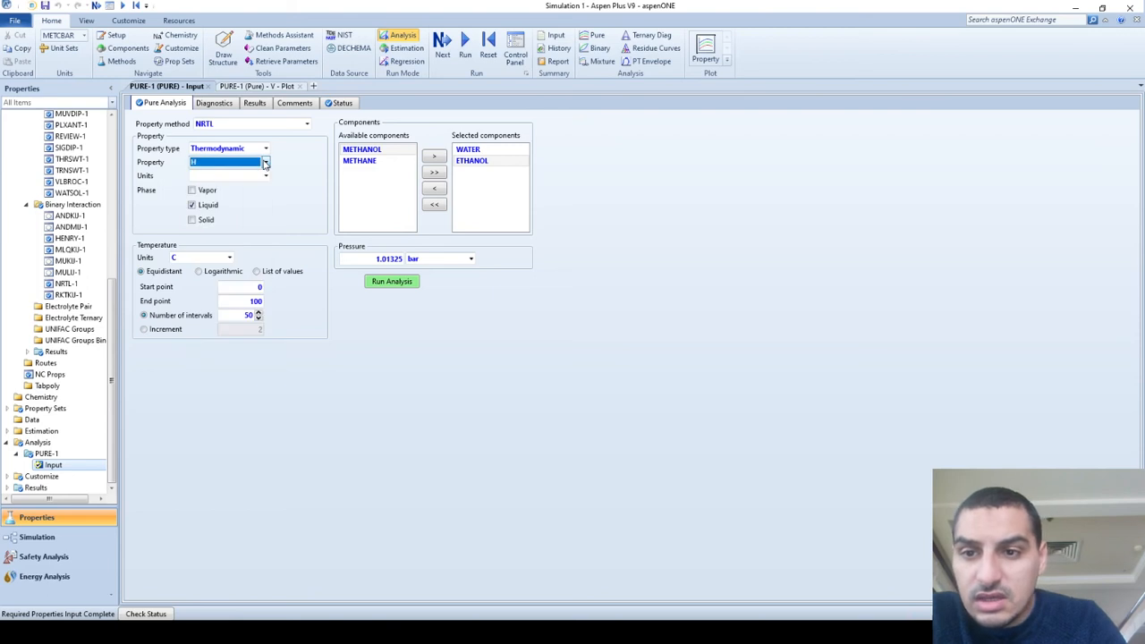
Run the pure analysis for H and compare the H vs. Temperature plot with the analysis input settings.
{"action": "left_click", "coordinate": [393, 284]}
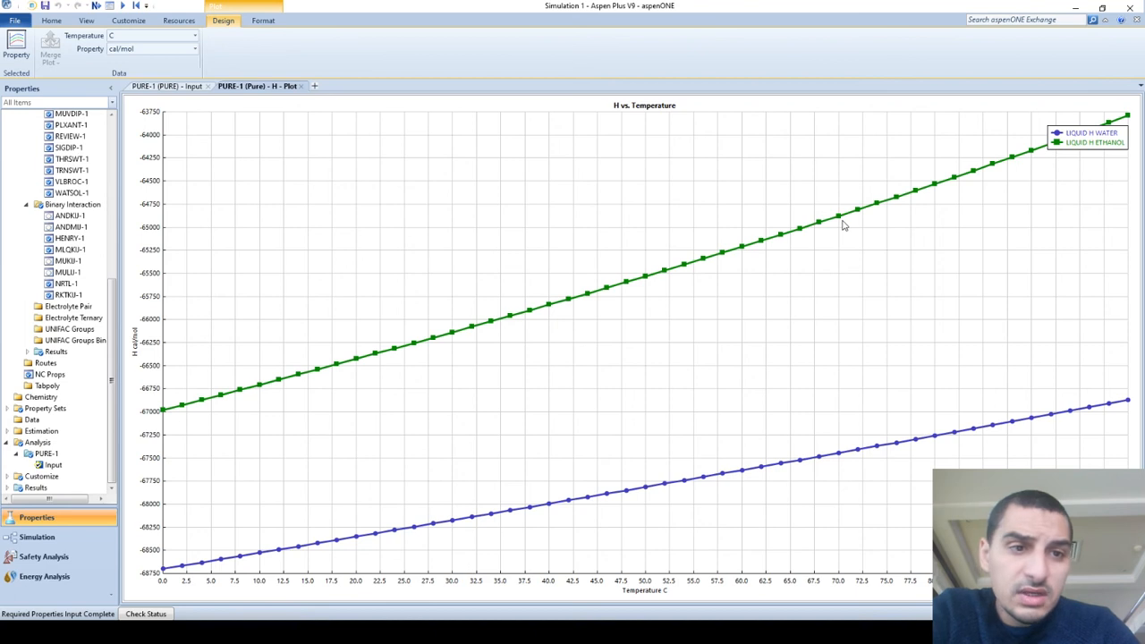
{"action": "left_click", "coordinate": [174, 88]}
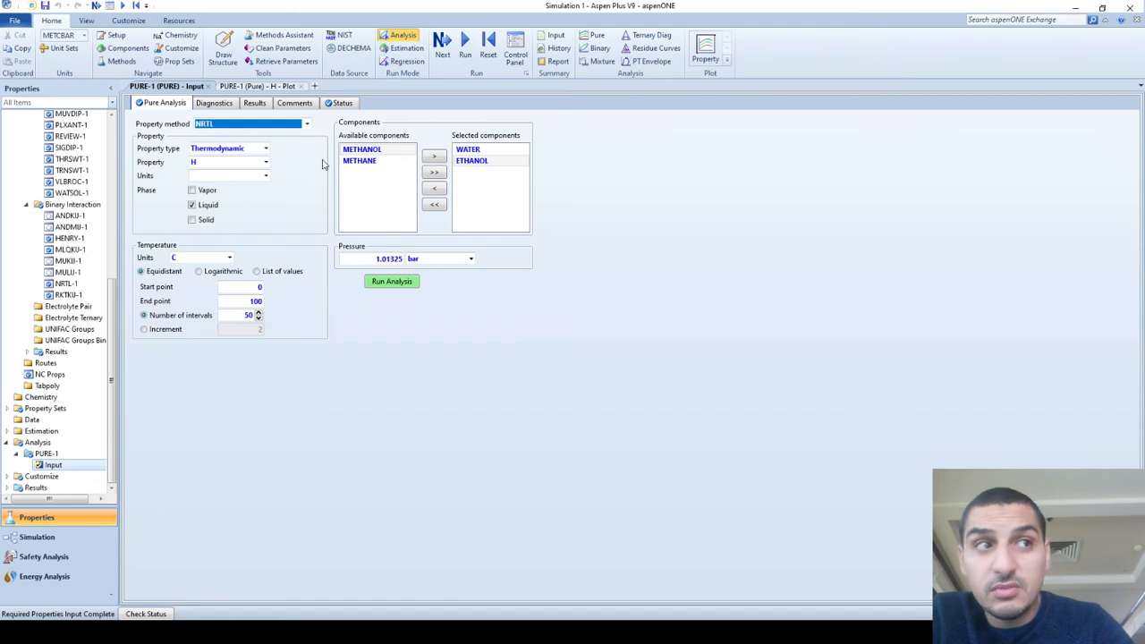
{"action": "left_click", "coordinate": [234, 139]}
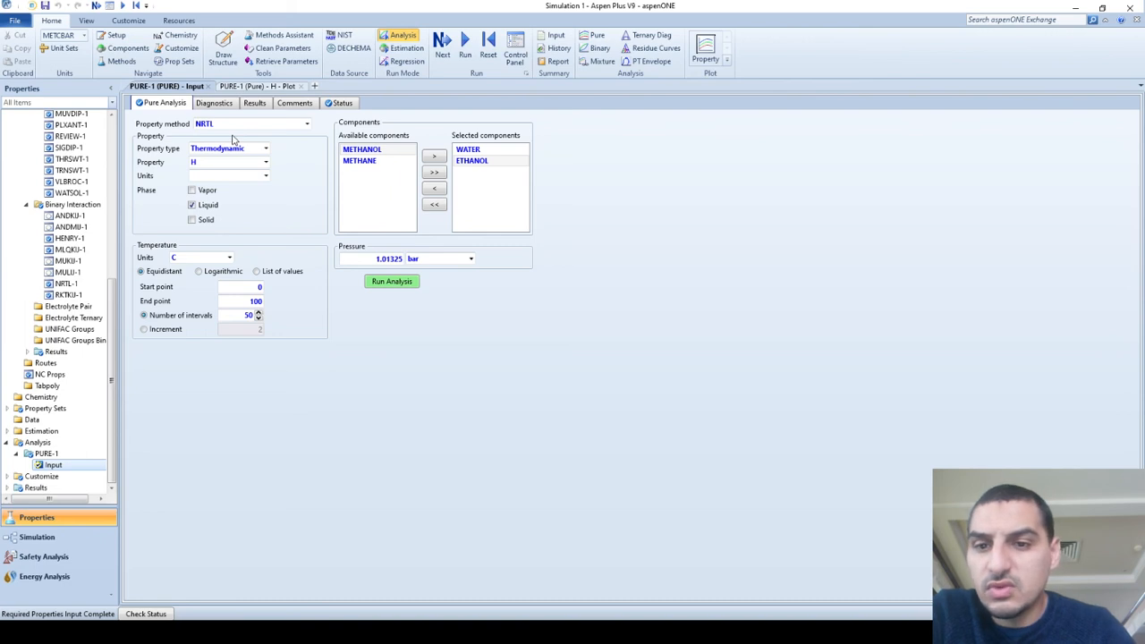
{"action": "left_click", "coordinate": [246, 88]}
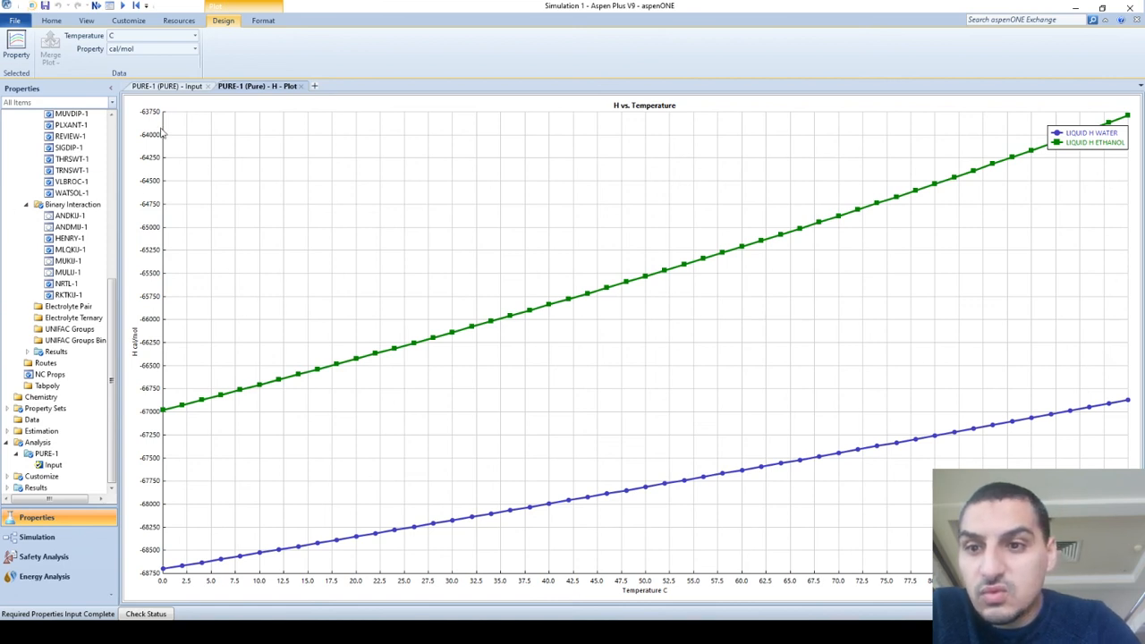
Examine the tabulated liquid H results for water and ethanol over the full 0 to 100 C range.
{"action": "left_click", "coordinate": [175, 88]}
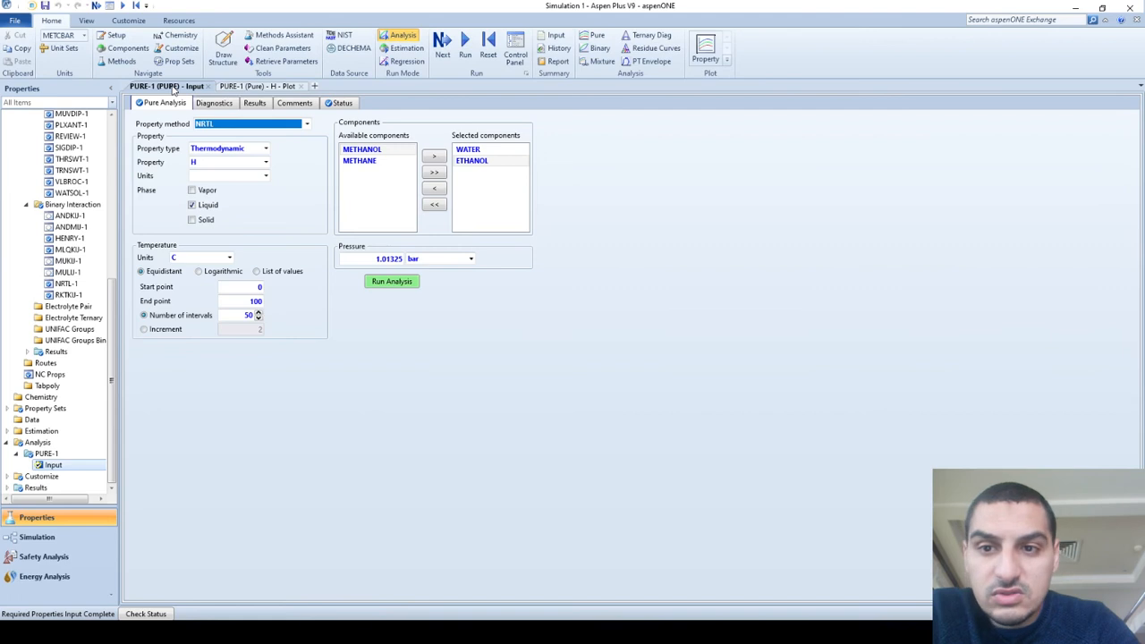
{"action": "left_click", "coordinate": [254, 104]}
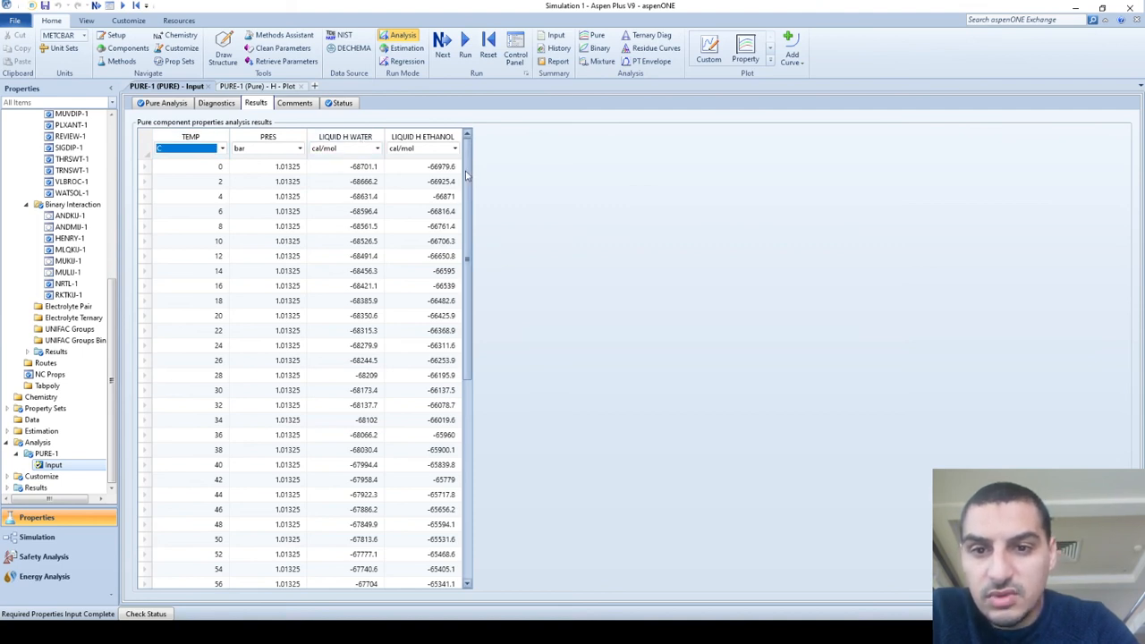
{"action": "left_click_drag", "start_coordinate": [465, 175], "coordinate": [464, 583]}
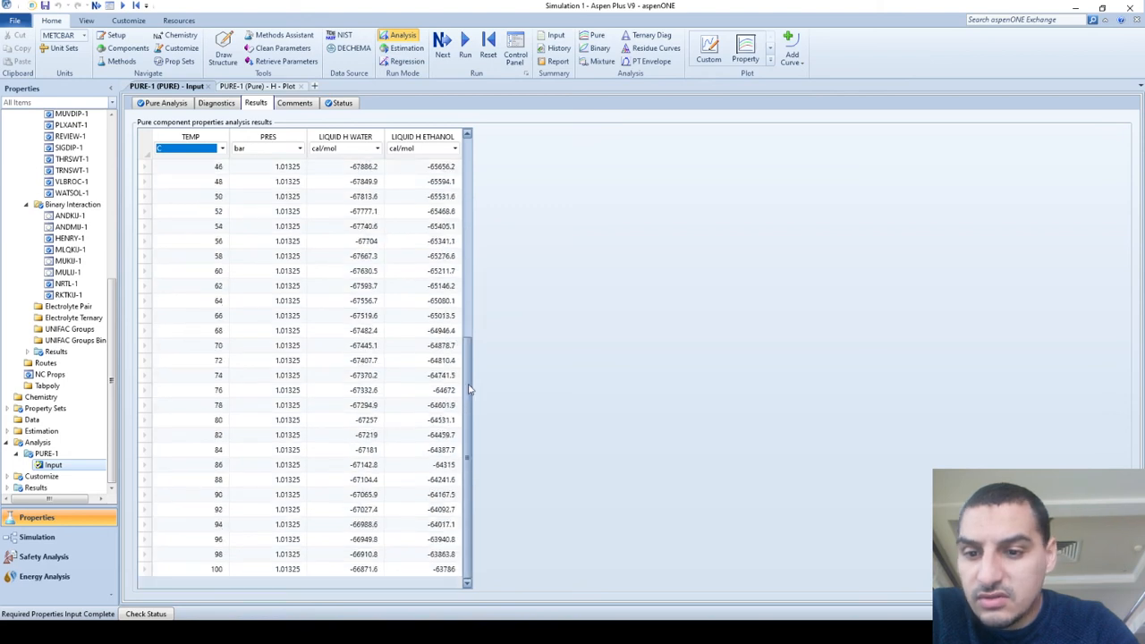
{"action": "left_click_drag", "start_coordinate": [469, 389], "coordinate": [478, 153]}
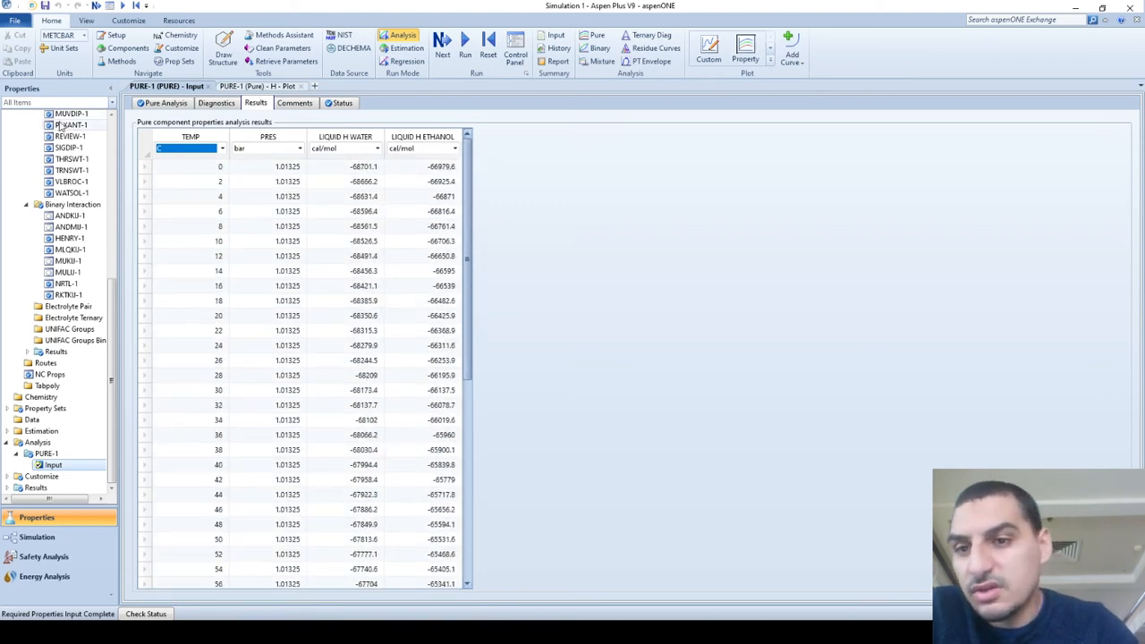
Zoom in on the water curve between about 2 and 20 C in the H plot, and zoom back out to both curves.
{"action": "left_click", "coordinate": [231, 88]}
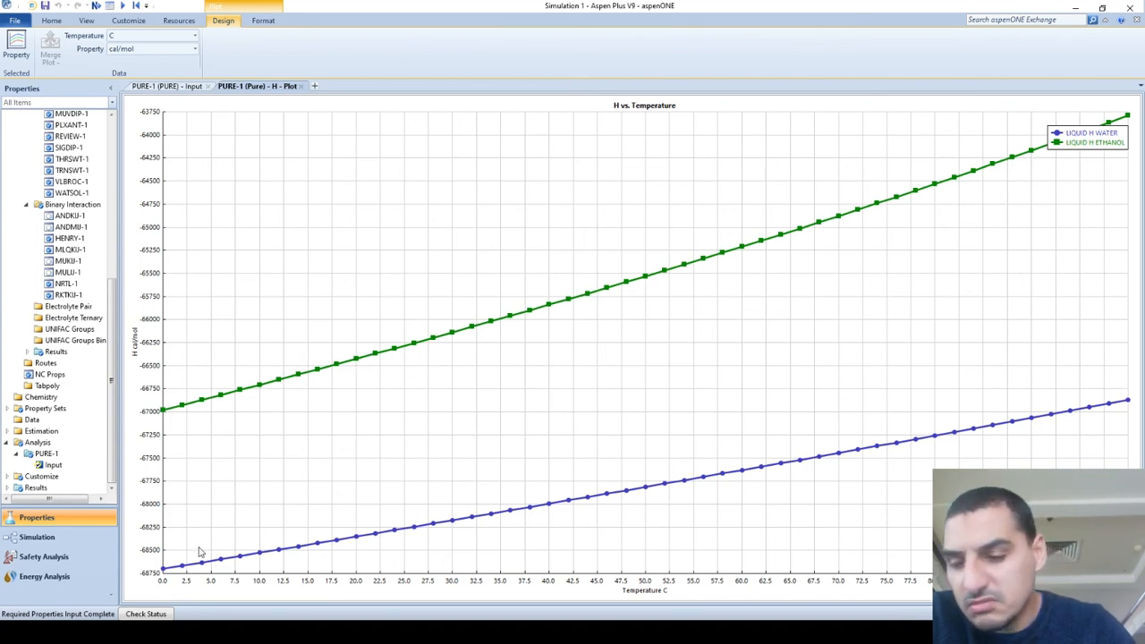
{"action": "left_click_drag", "start_coordinate": [184, 518], "coordinate": [354, 577]}
{"action": "right_click", "coordinate": [230, 536]}
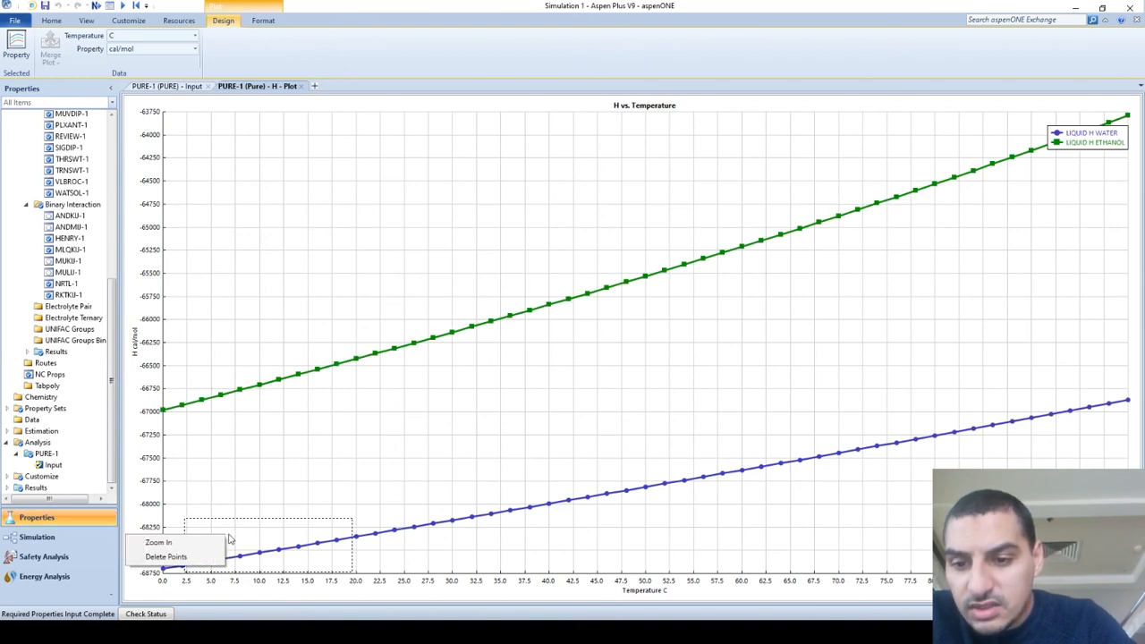
{"action": "left_click", "coordinate": [158, 542]}
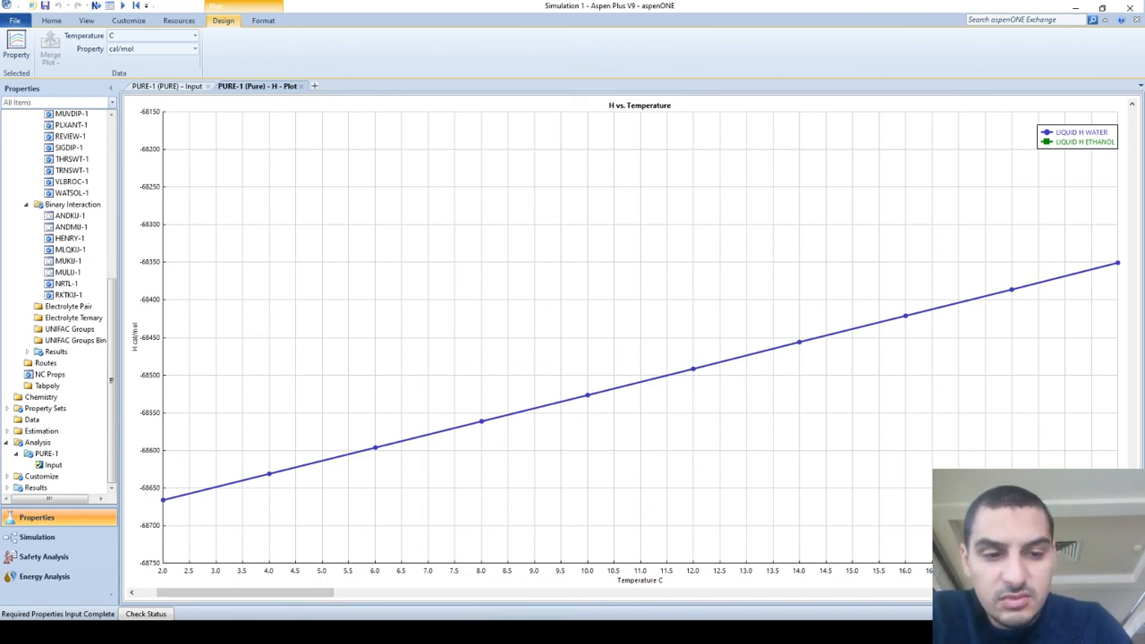
{"action": "scroll", "coordinate": [639, 337], "scroll_direction": "up", "scroll_amount": 2}
{"action": "scroll", "coordinate": [640, 337], "scroll_direction": "down", "scroll_amount": 5}
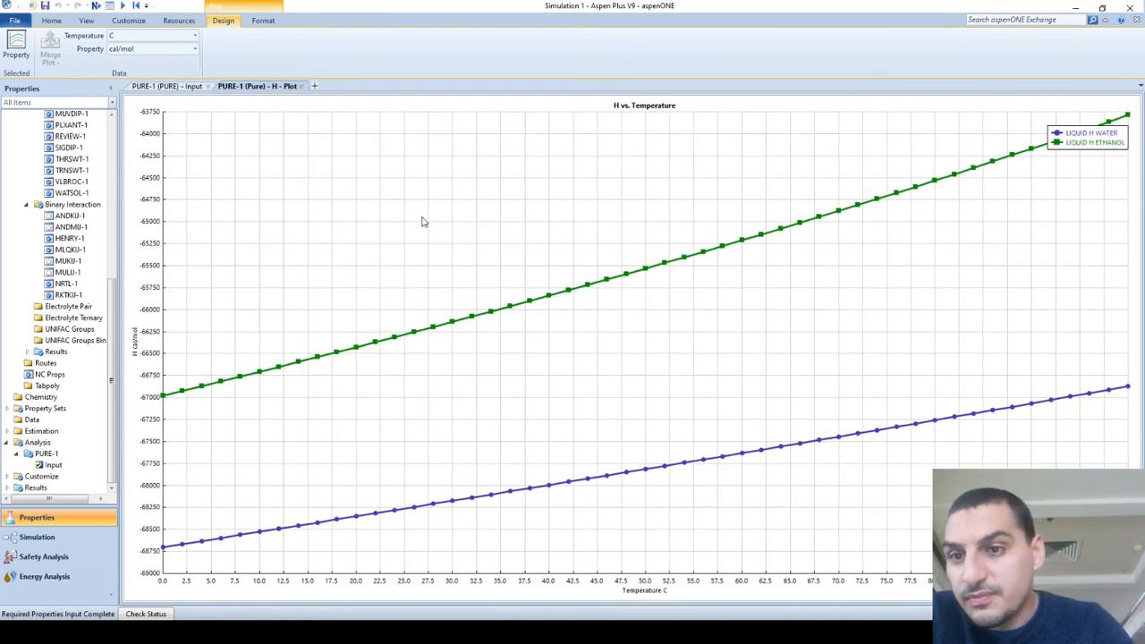
Change the H plot's units to K for temperature and MMkcal/mol for the property.
{"action": "left_click", "coordinate": [195, 35]}
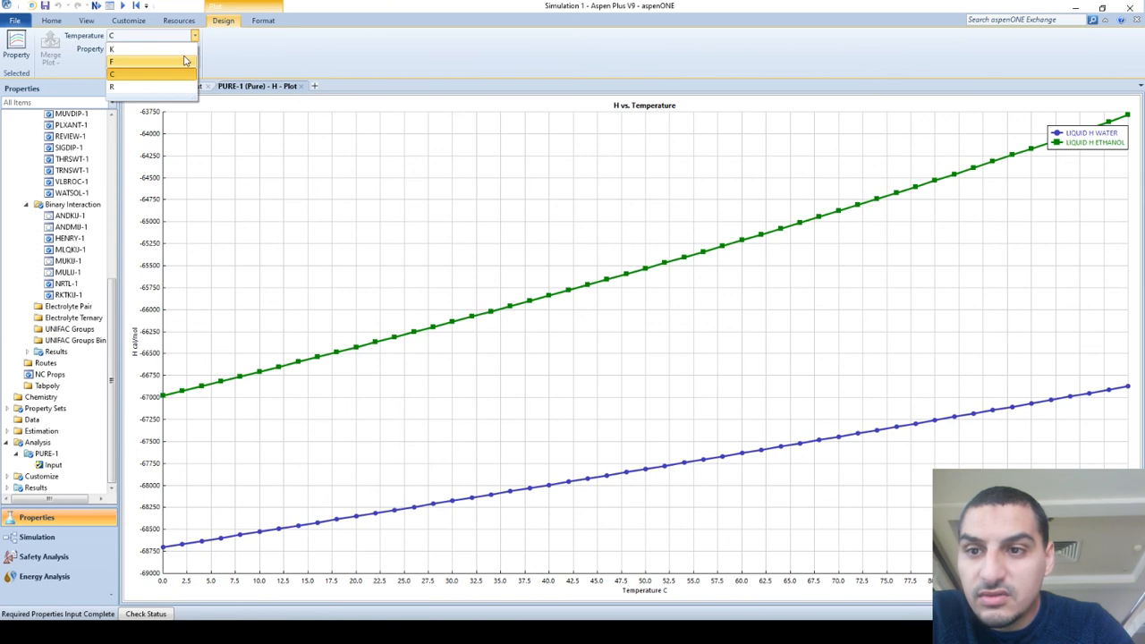
{"action": "left_click", "coordinate": [179, 50]}
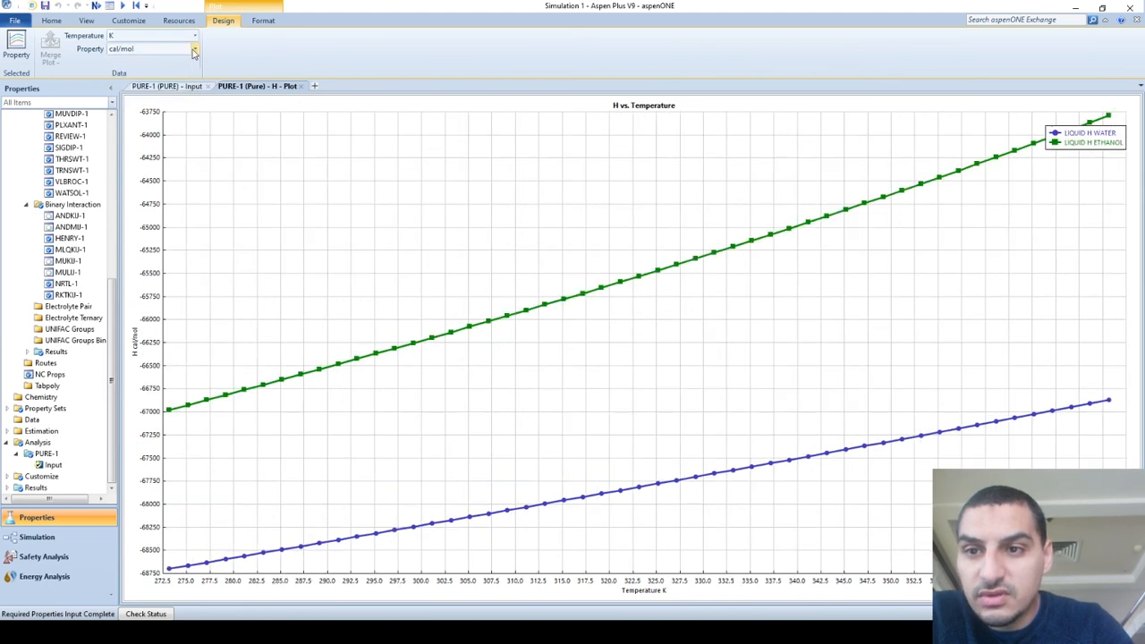
{"action": "left_click", "coordinate": [194, 48]}
{"action": "left_click", "coordinate": [164, 99]}
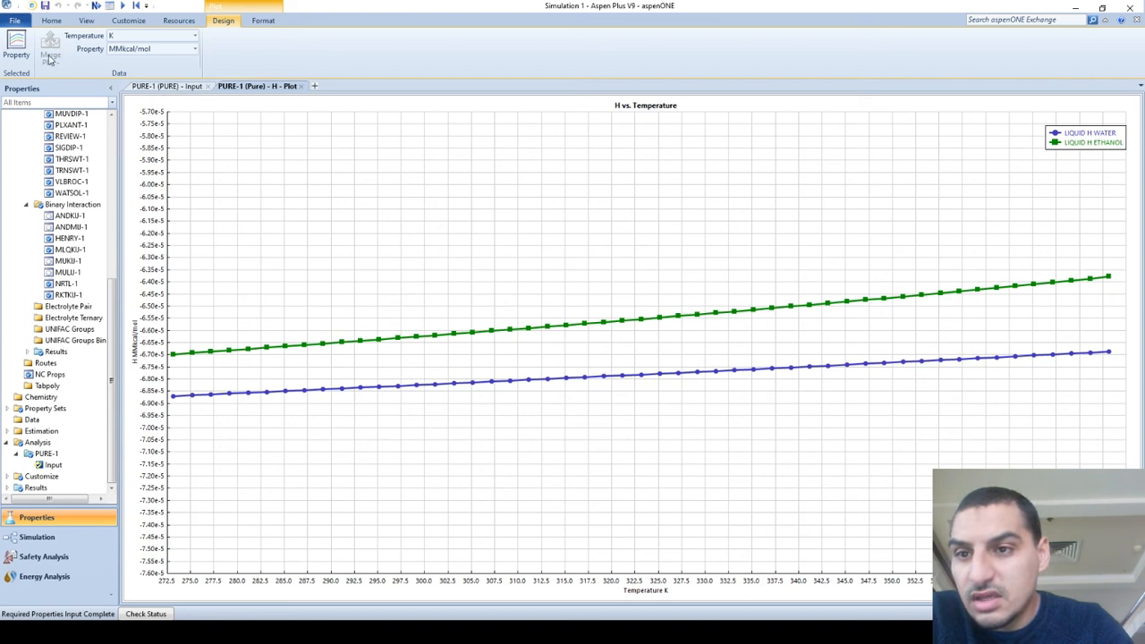
Format the plot's axis labels in bold at font size 11.
{"action": "left_click", "coordinate": [263, 21]}
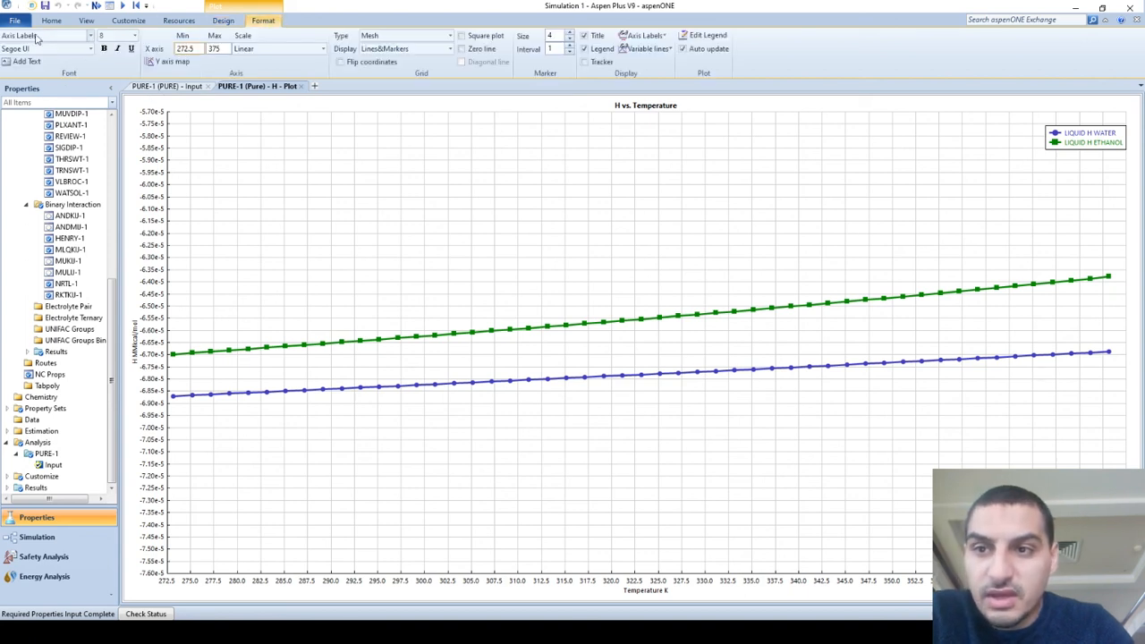
{"action": "left_click", "coordinate": [135, 35]}
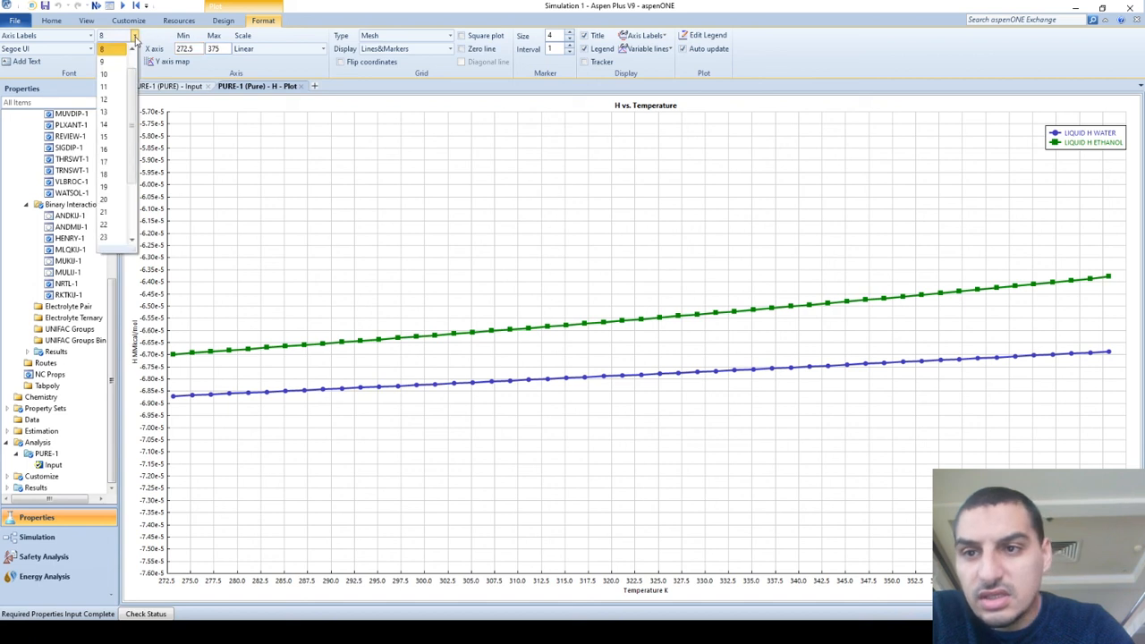
{"action": "left_click", "coordinate": [119, 97]}
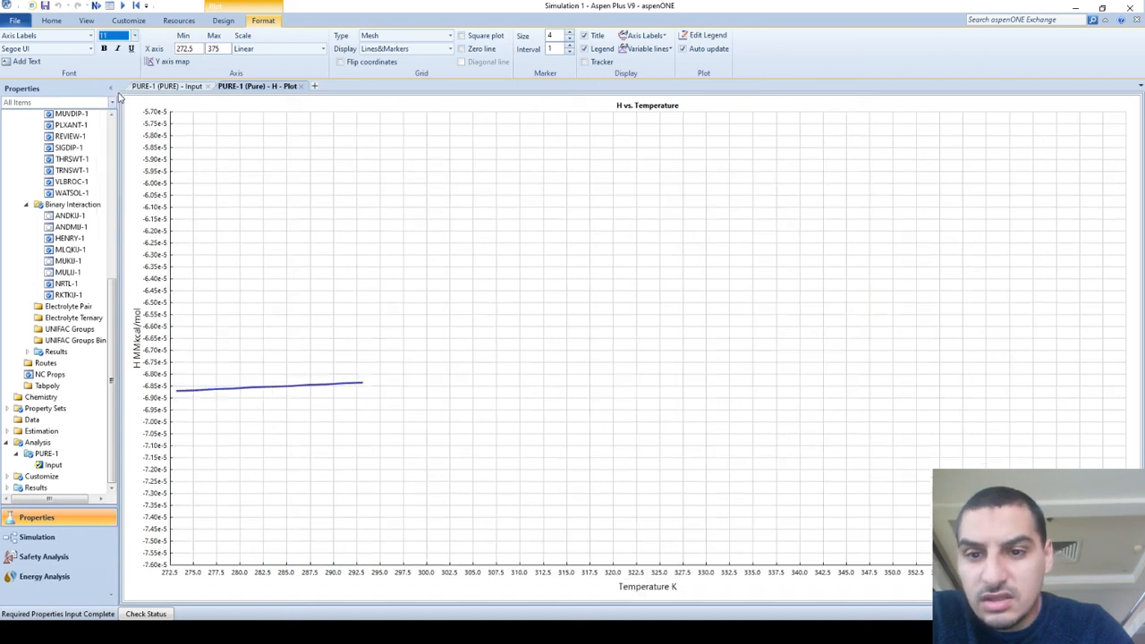
{"action": "left_click", "coordinate": [103, 49]}
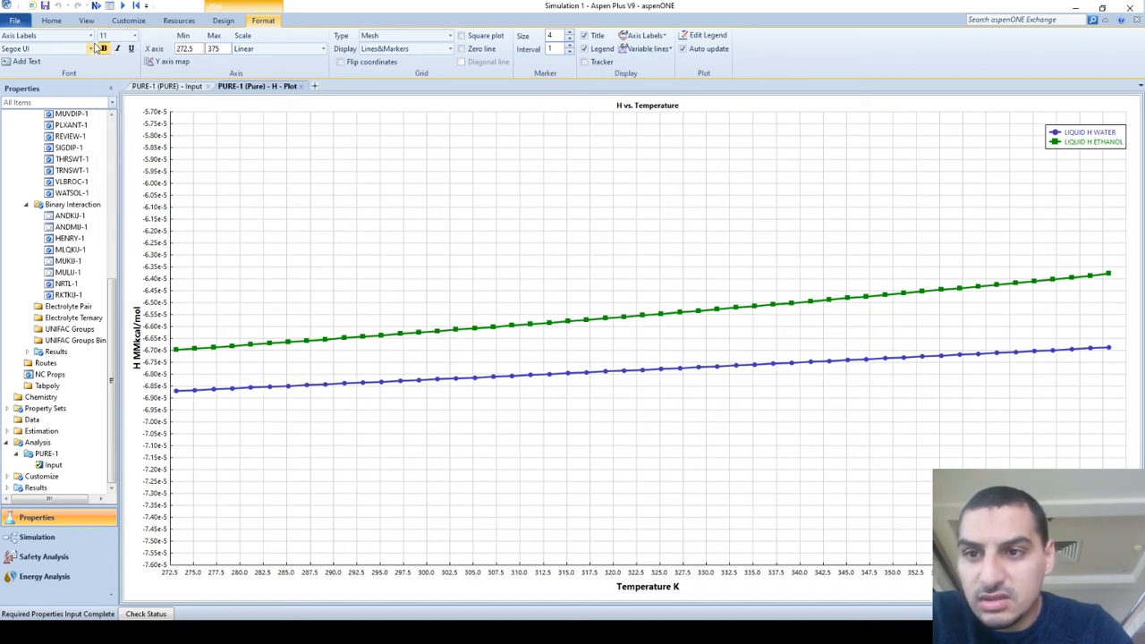
Try the Log scale on the plot's X axis and restore it to Linear.
{"action": "left_click", "coordinate": [273, 49]}
{"action": "left_click", "coordinate": [255, 75]}
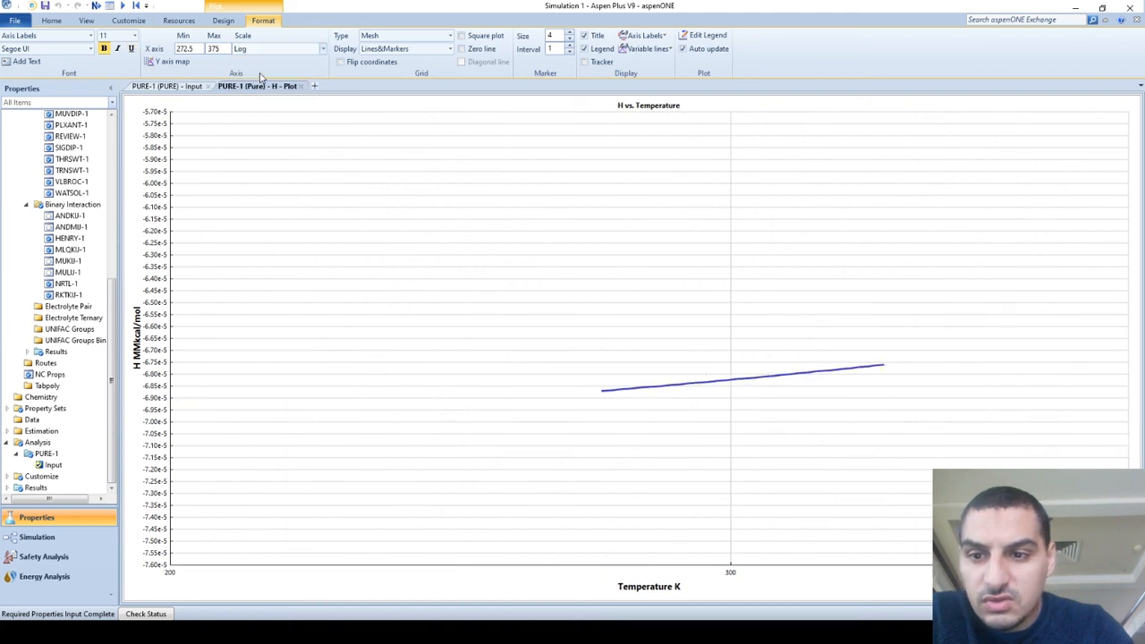
{"action": "left_click", "coordinate": [280, 50]}
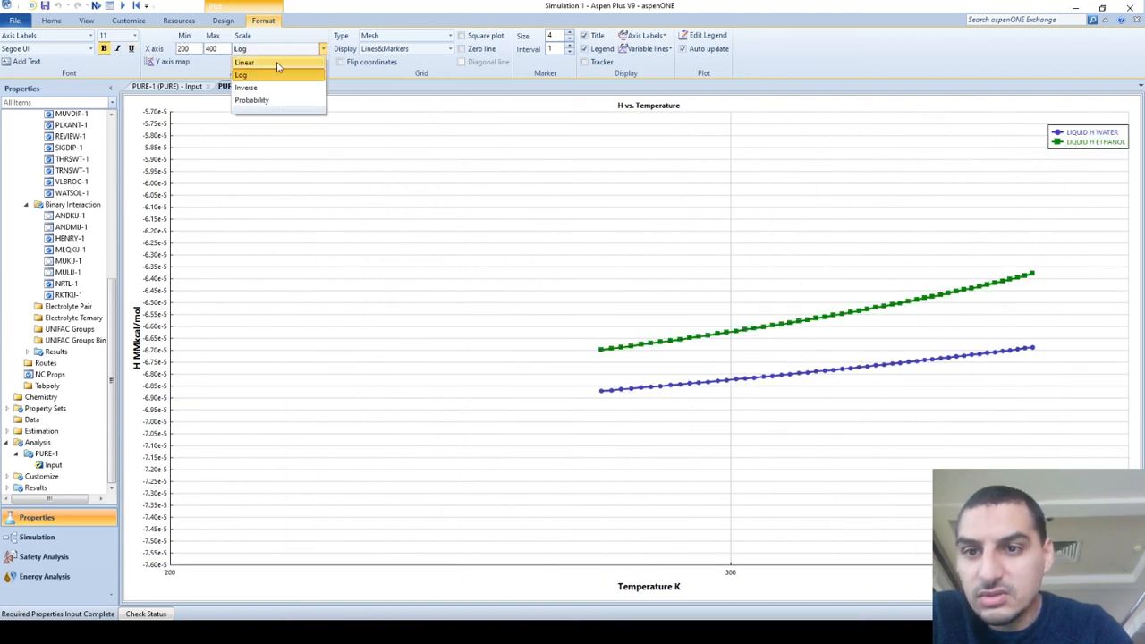
{"action": "left_click", "coordinate": [276, 62]}
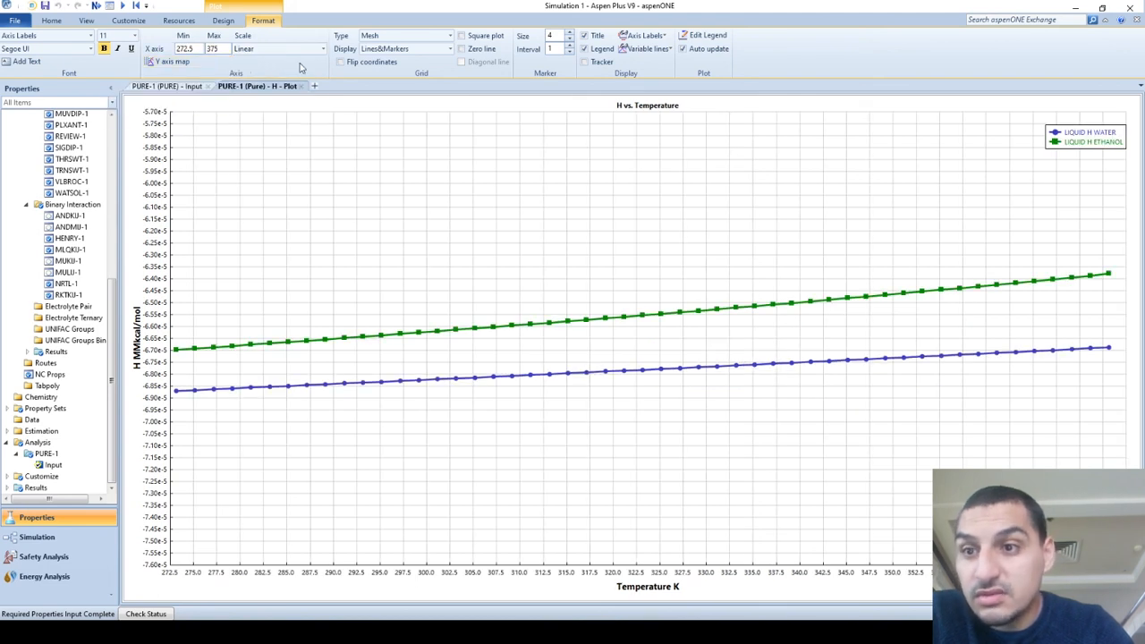
Check the scale settings of the plot's H axis and the plot's design options.
{"action": "left_click", "coordinate": [166, 282]}
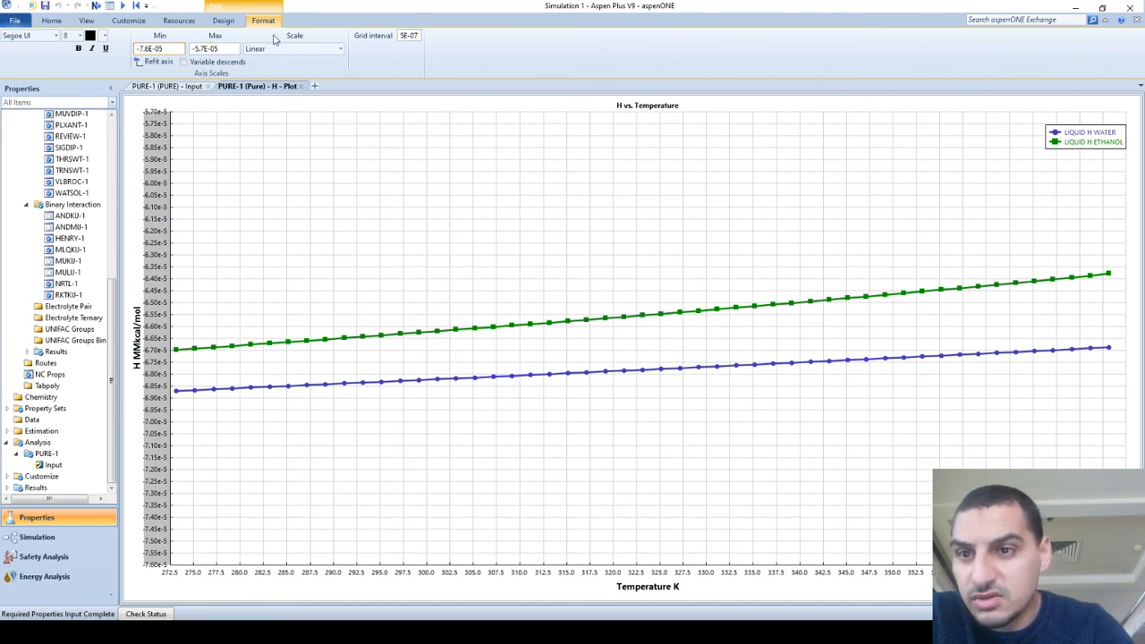
{"action": "left_click", "coordinate": [223, 20]}
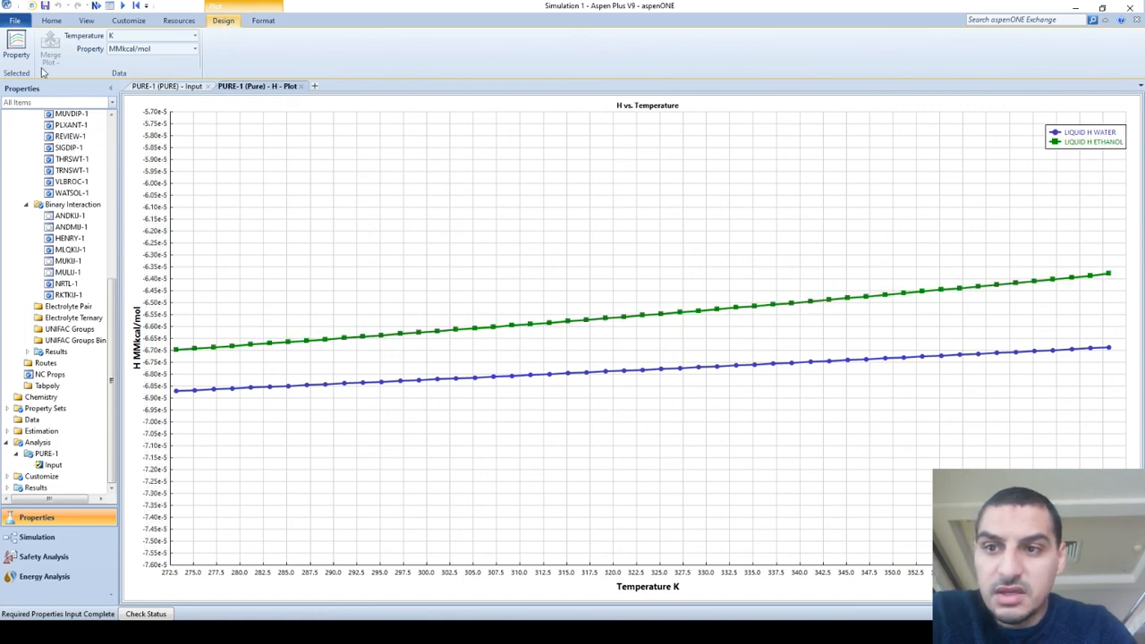
{"action": "left_click", "coordinate": [7, 50]}
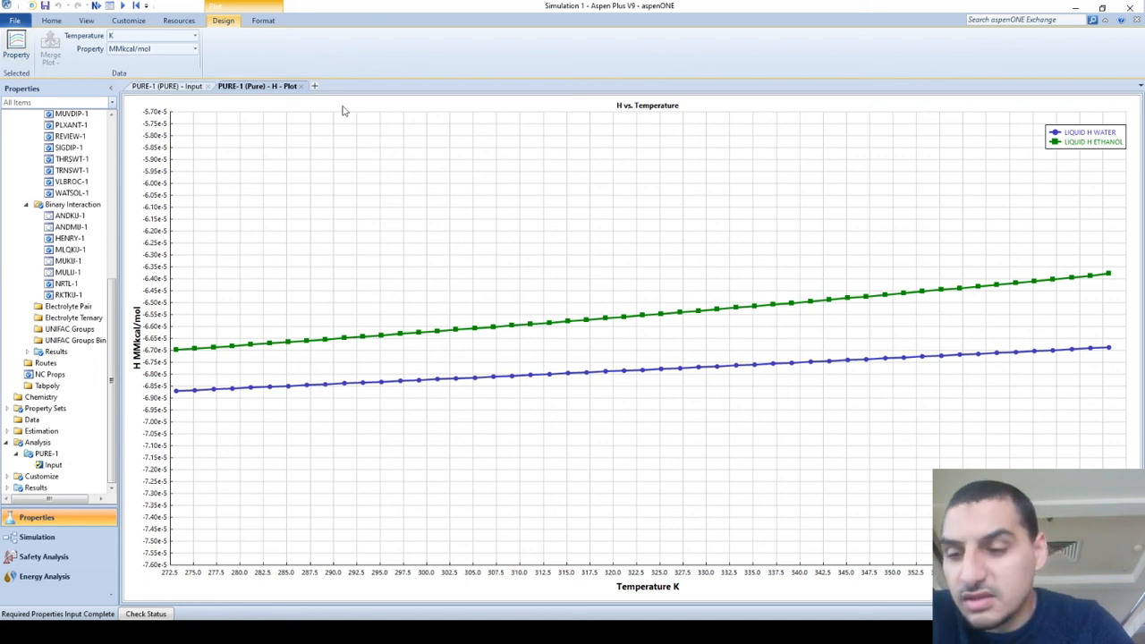
Return to the pure analysis input, set the property type to Transport and review the available transport properties.
{"action": "left_click", "coordinate": [189, 90]}
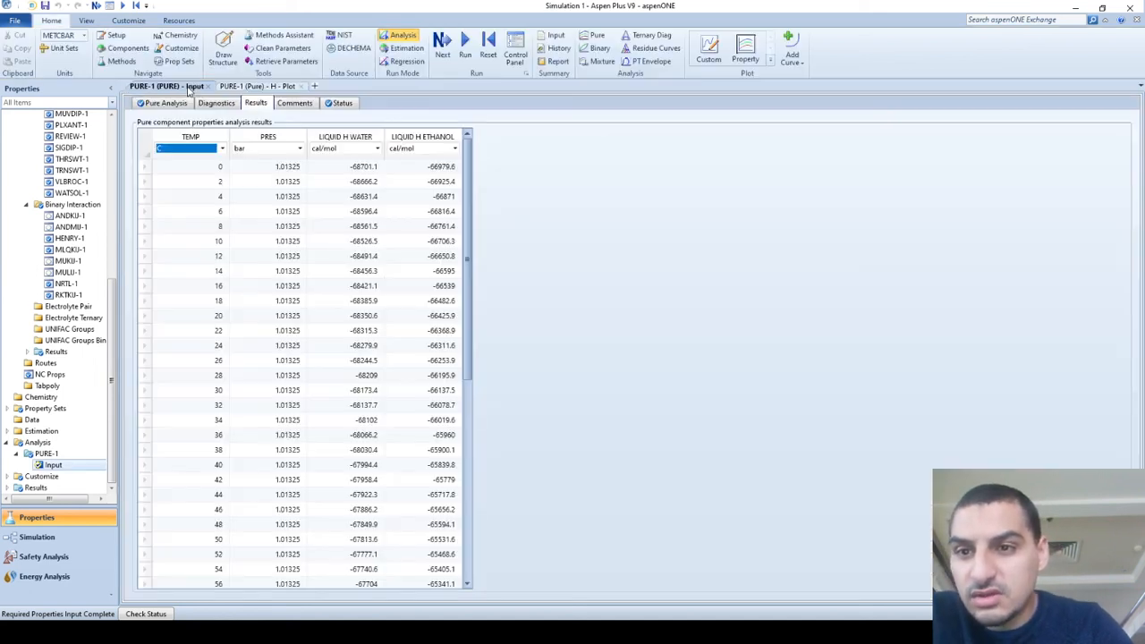
{"action": "left_click", "coordinate": [185, 105]}
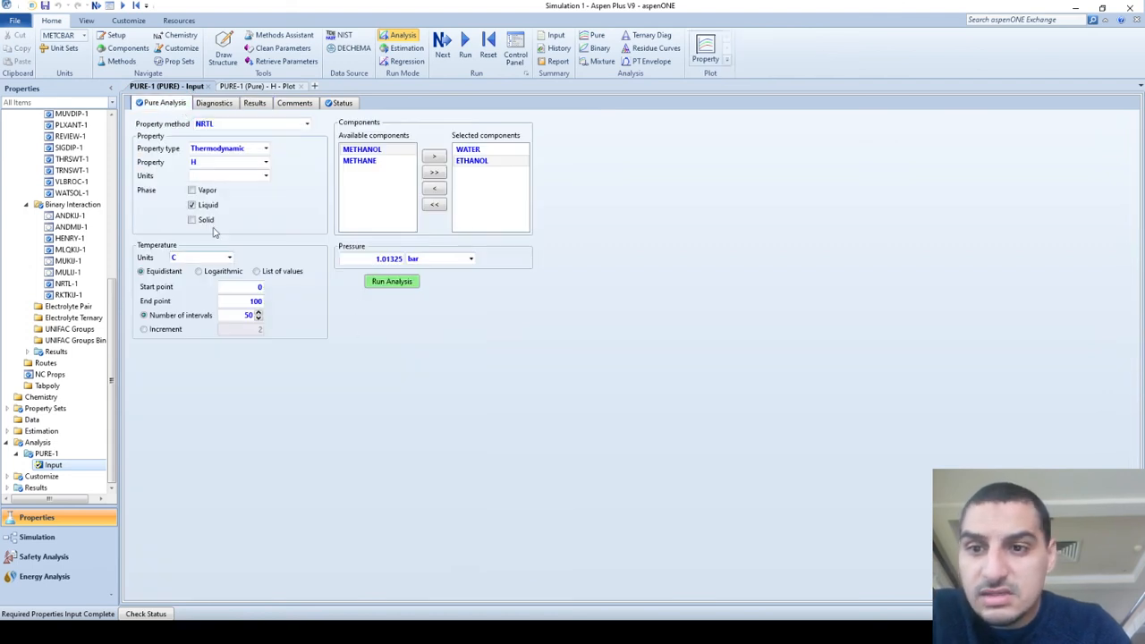
{"action": "left_click", "coordinate": [266, 149]}
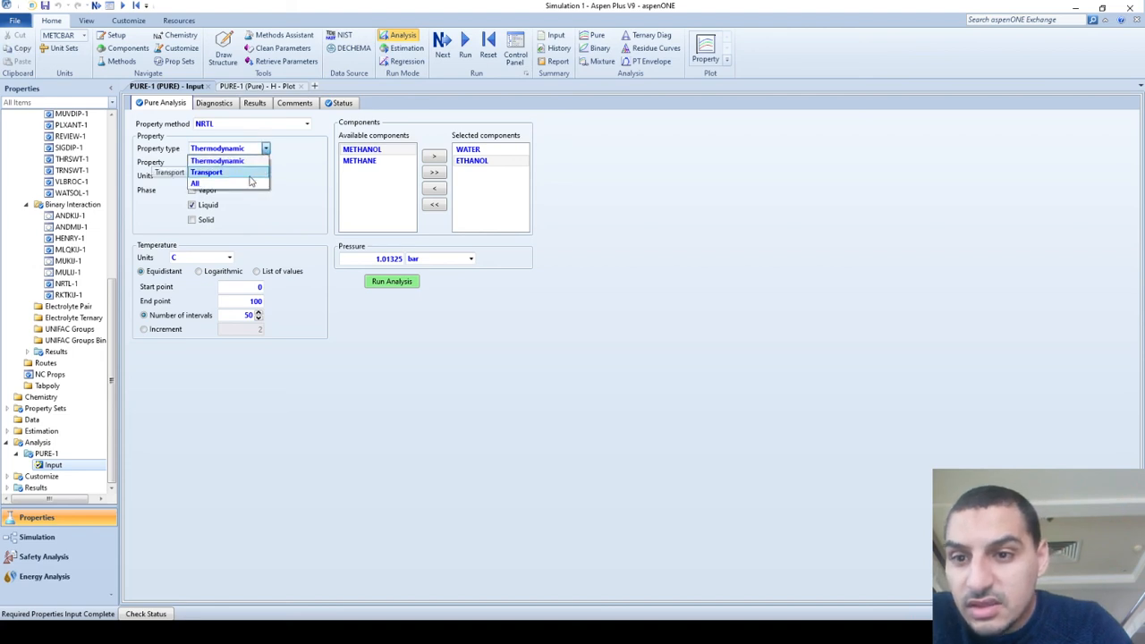
{"action": "left_click", "coordinate": [243, 173]}
{"action": "left_click", "coordinate": [265, 162]}
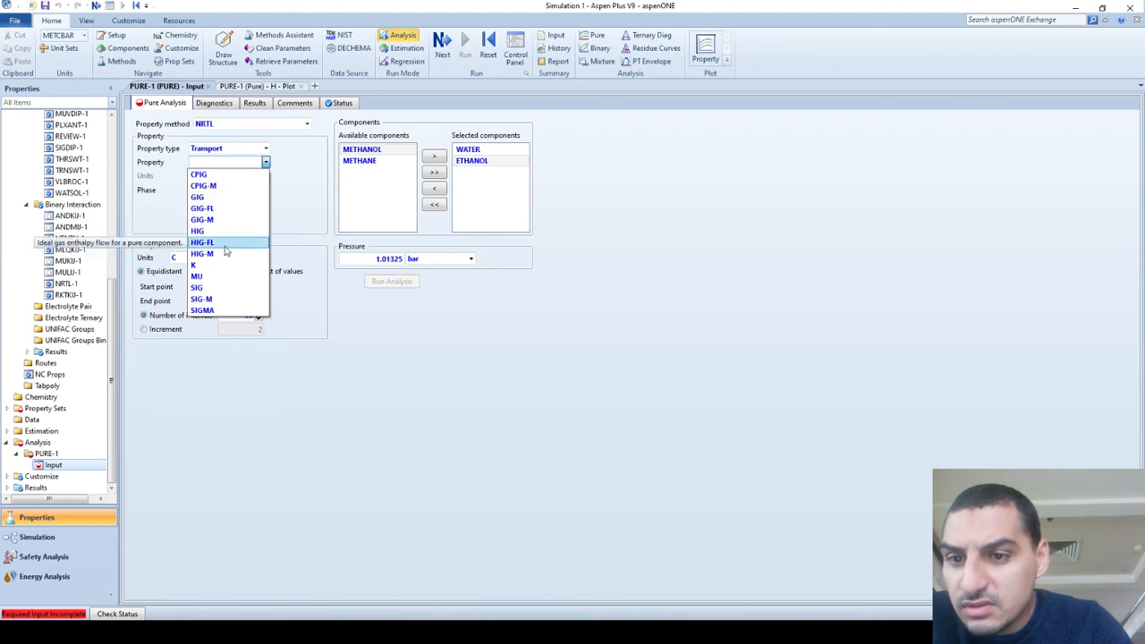
{"action": "left_click", "coordinate": [266, 162]}
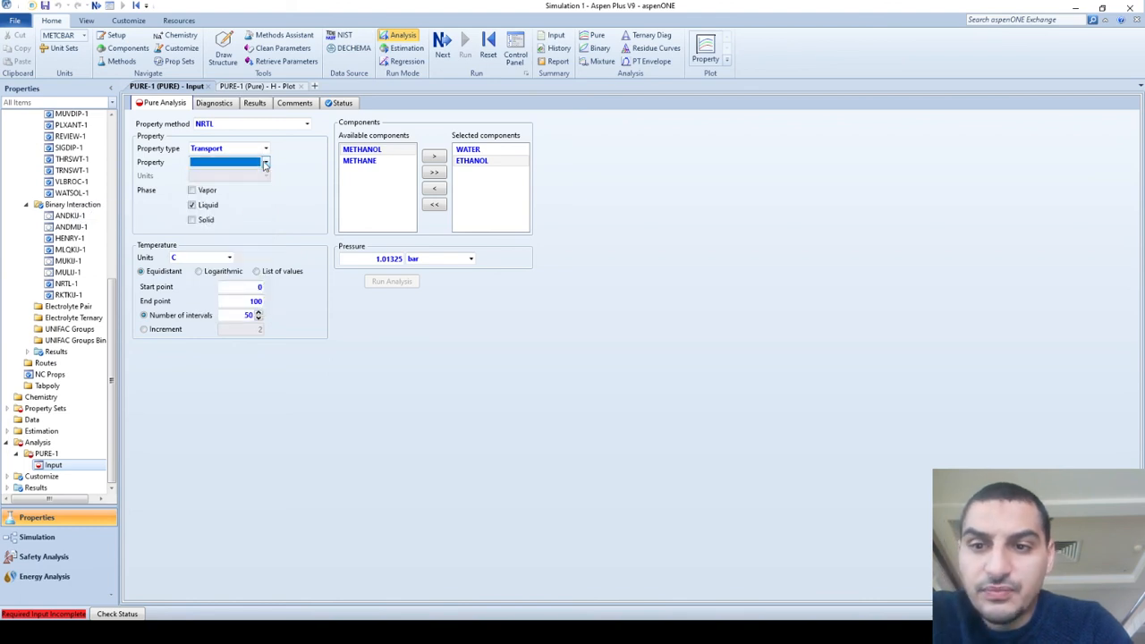